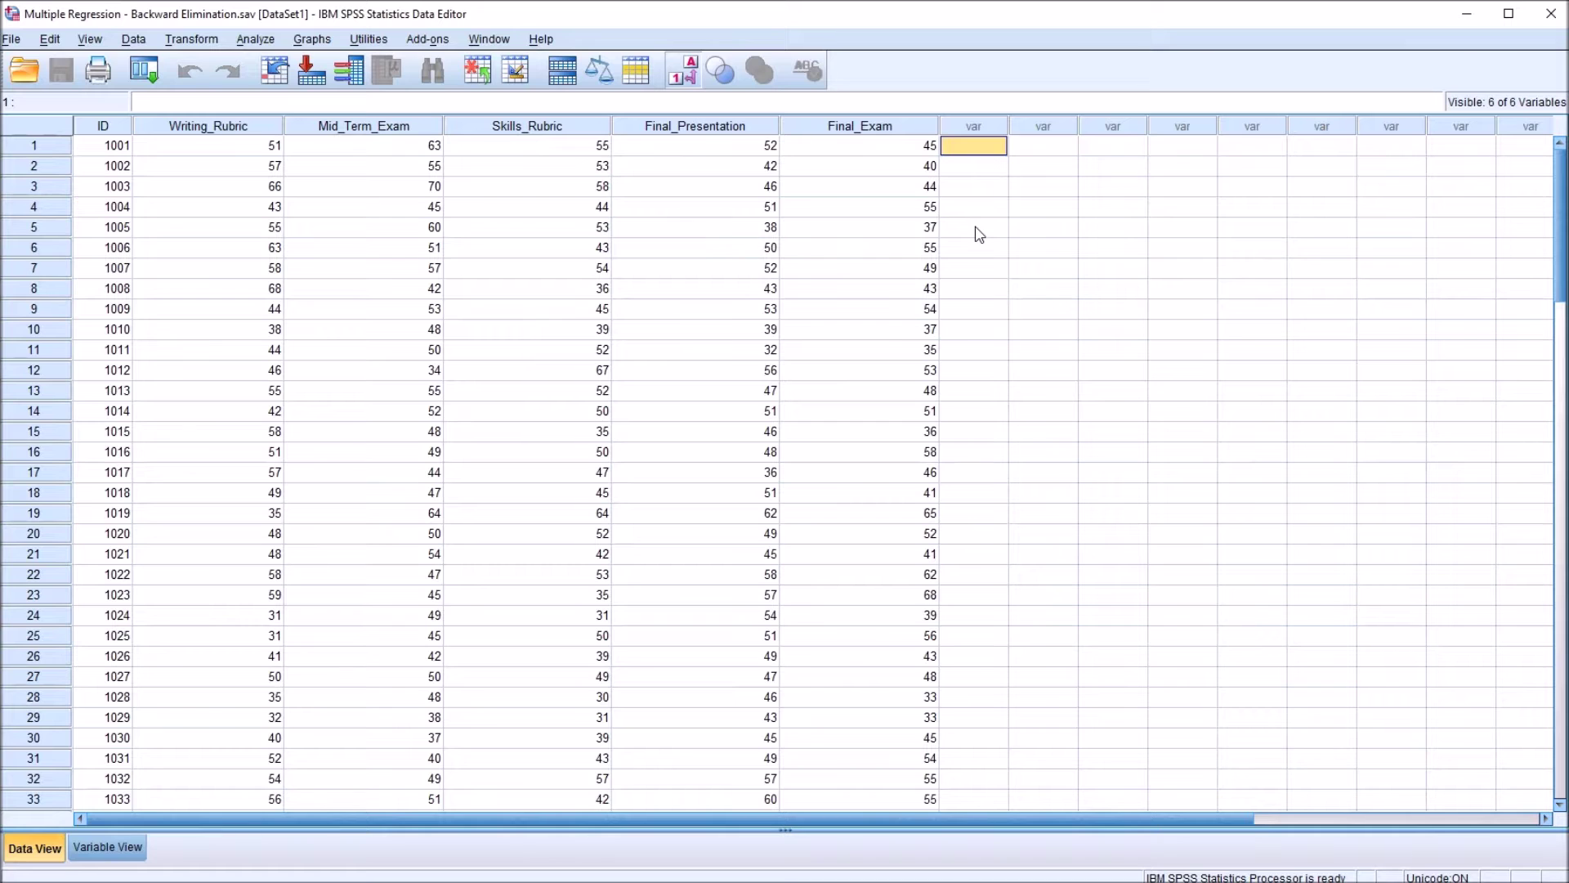
Examine the predictor columns Writing_Rubric, Mid_Term_Exam, Skills_Rubric and Final_Presentation and the outcome column Final_Exam in the dataset
drag(219, 131, 640, 136)
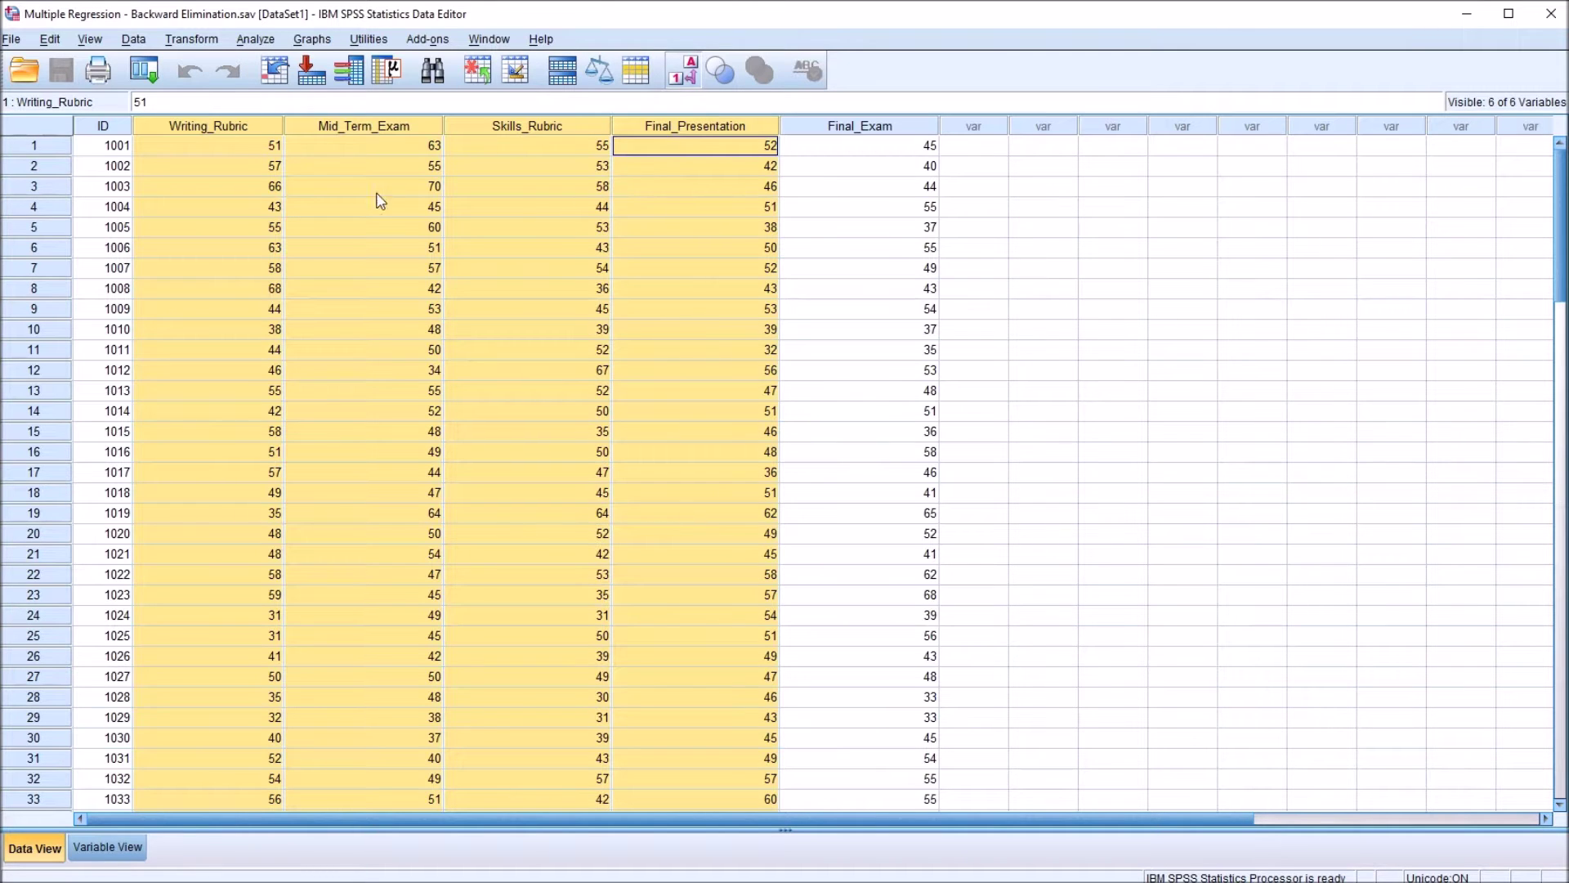
click(820, 125)
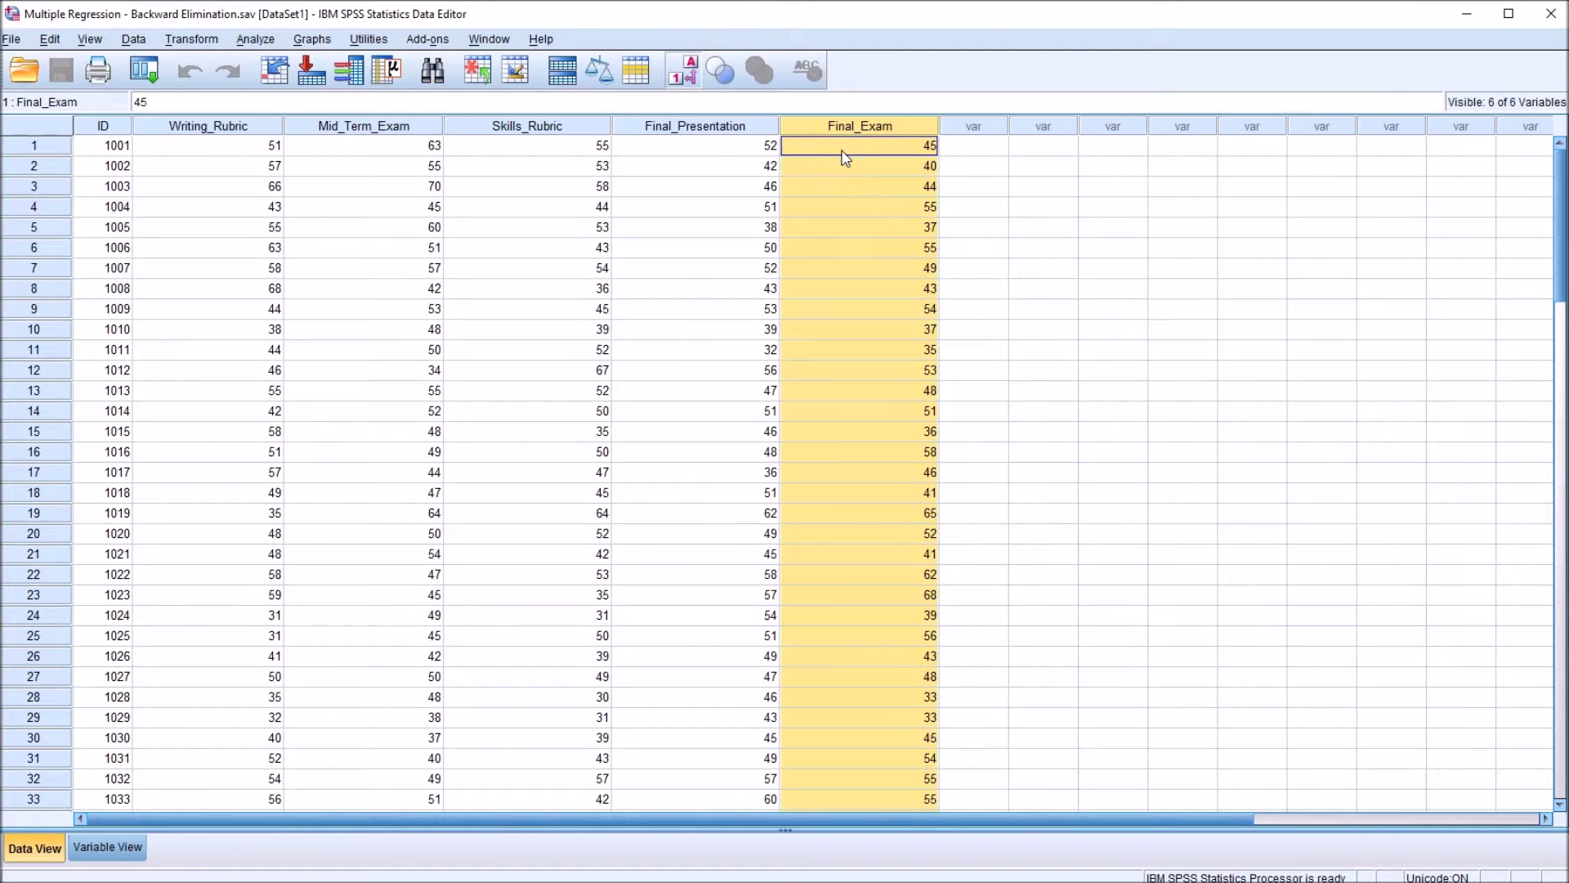
click(229, 128)
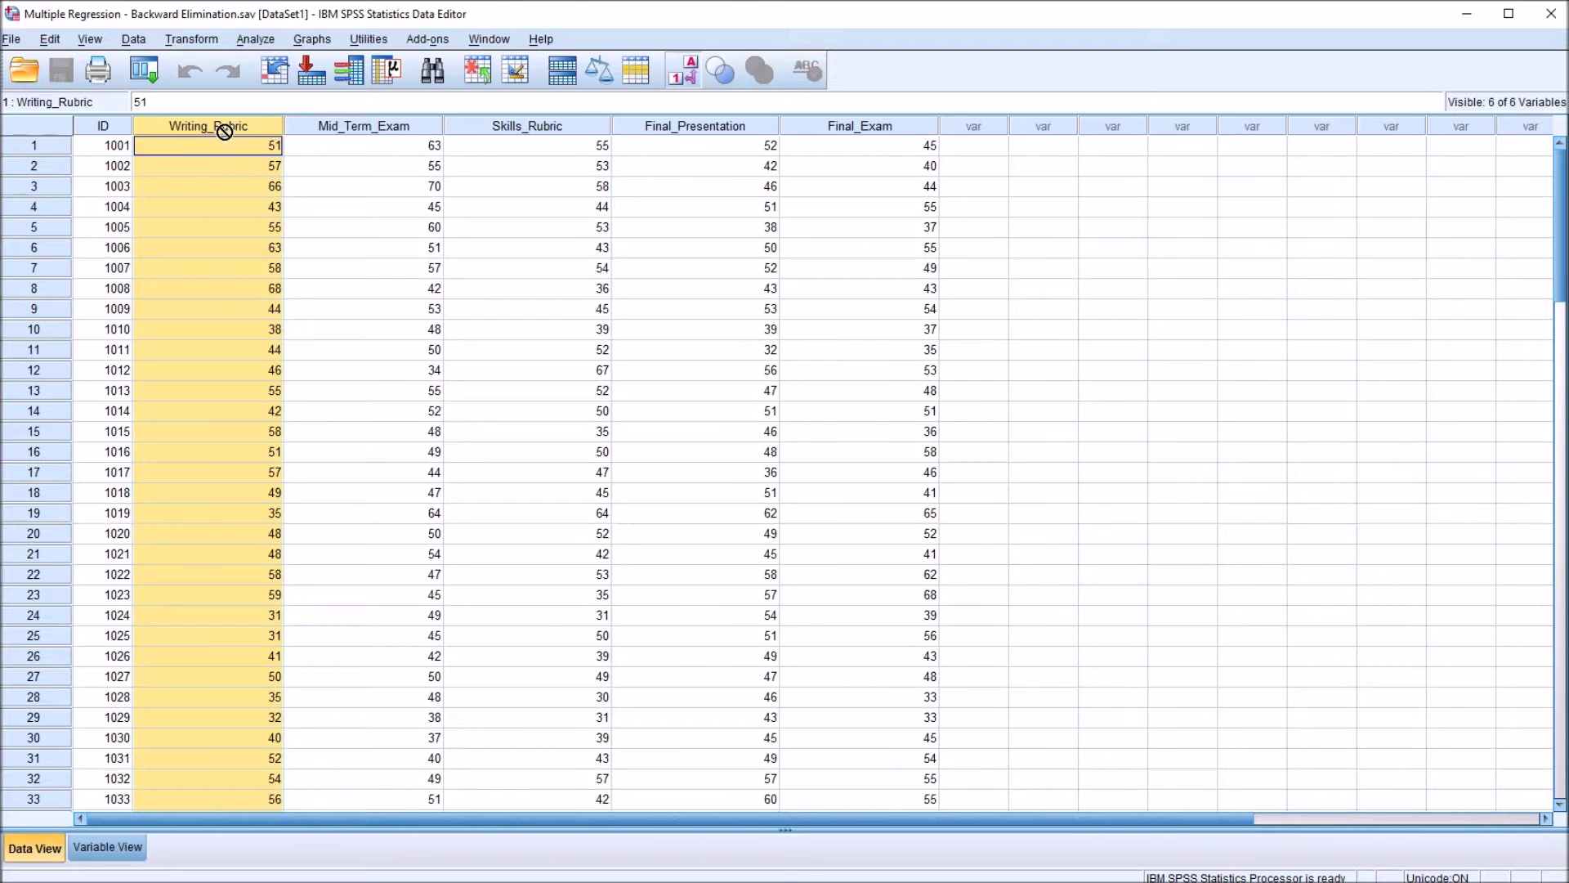
click(331, 129)
click(490, 132)
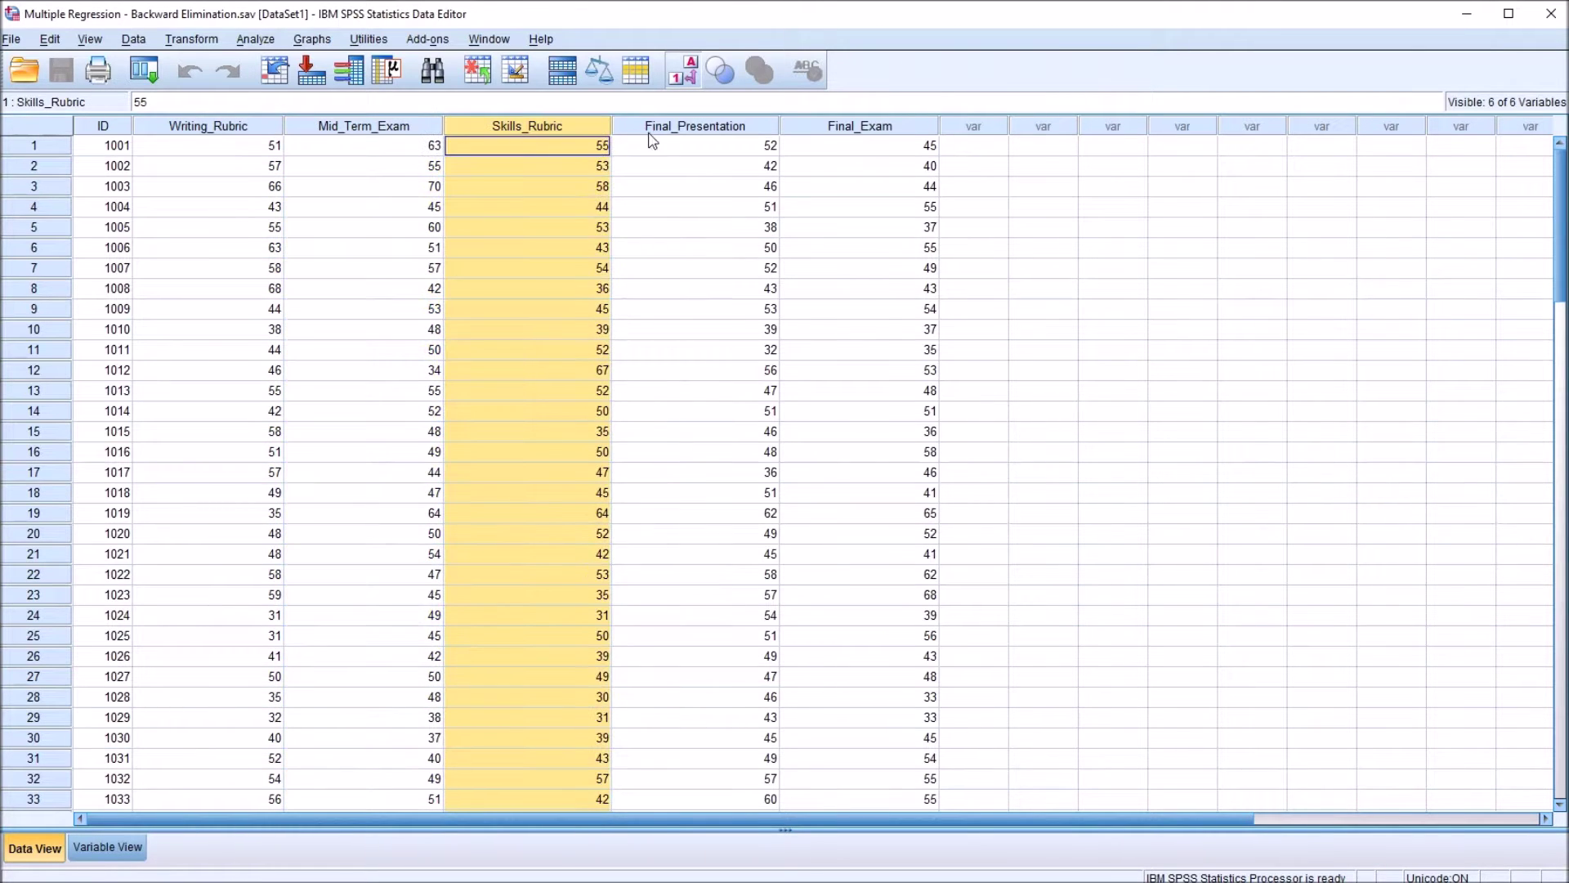
click(677, 131)
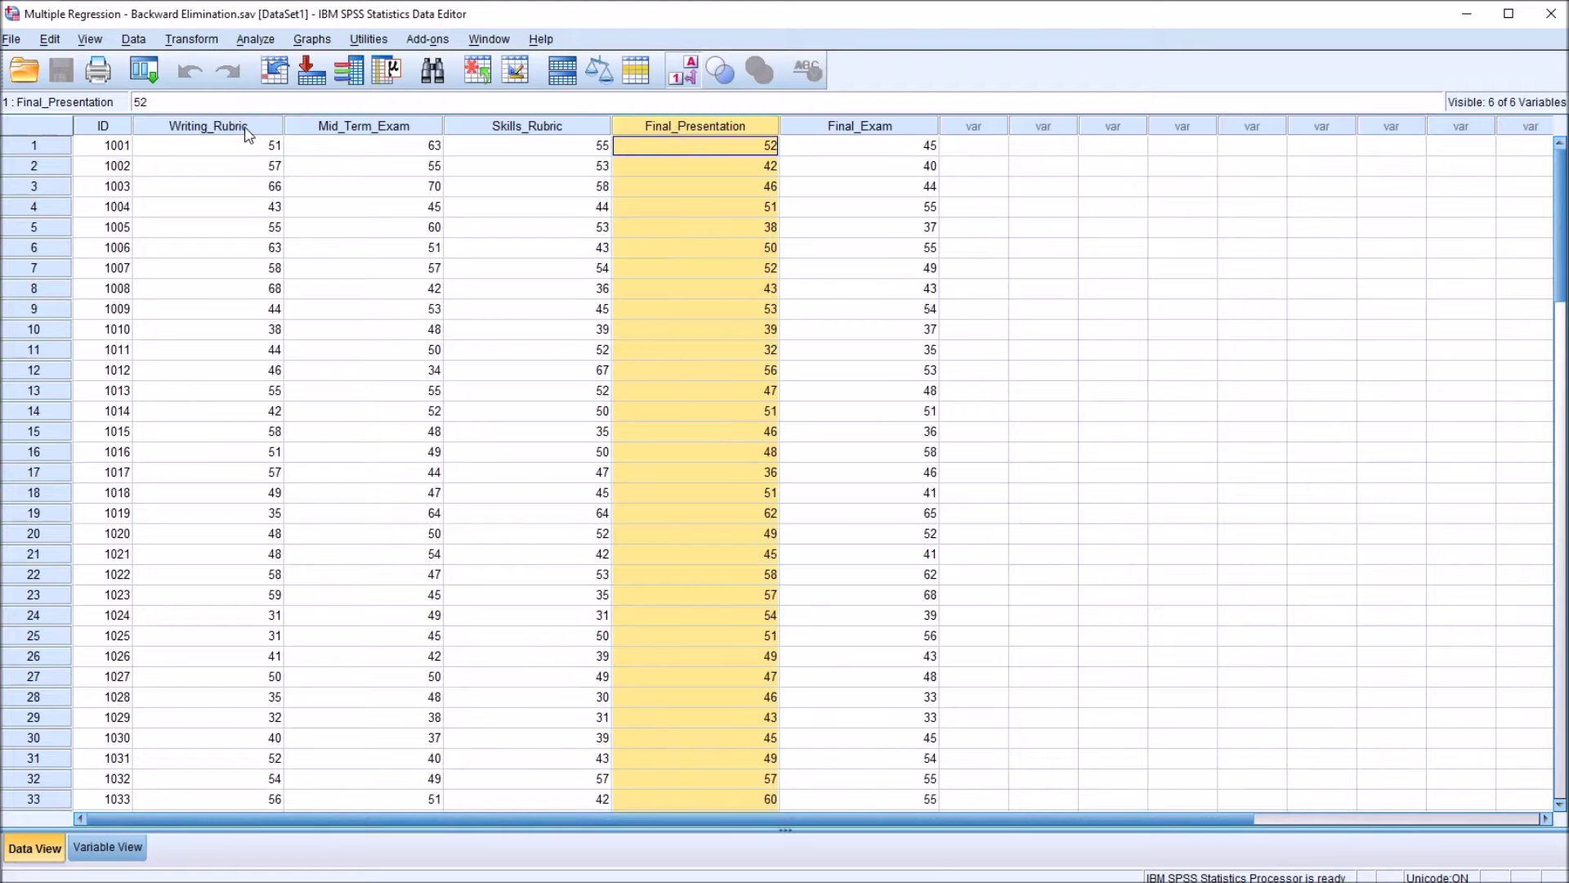
drag(248, 134, 649, 140)
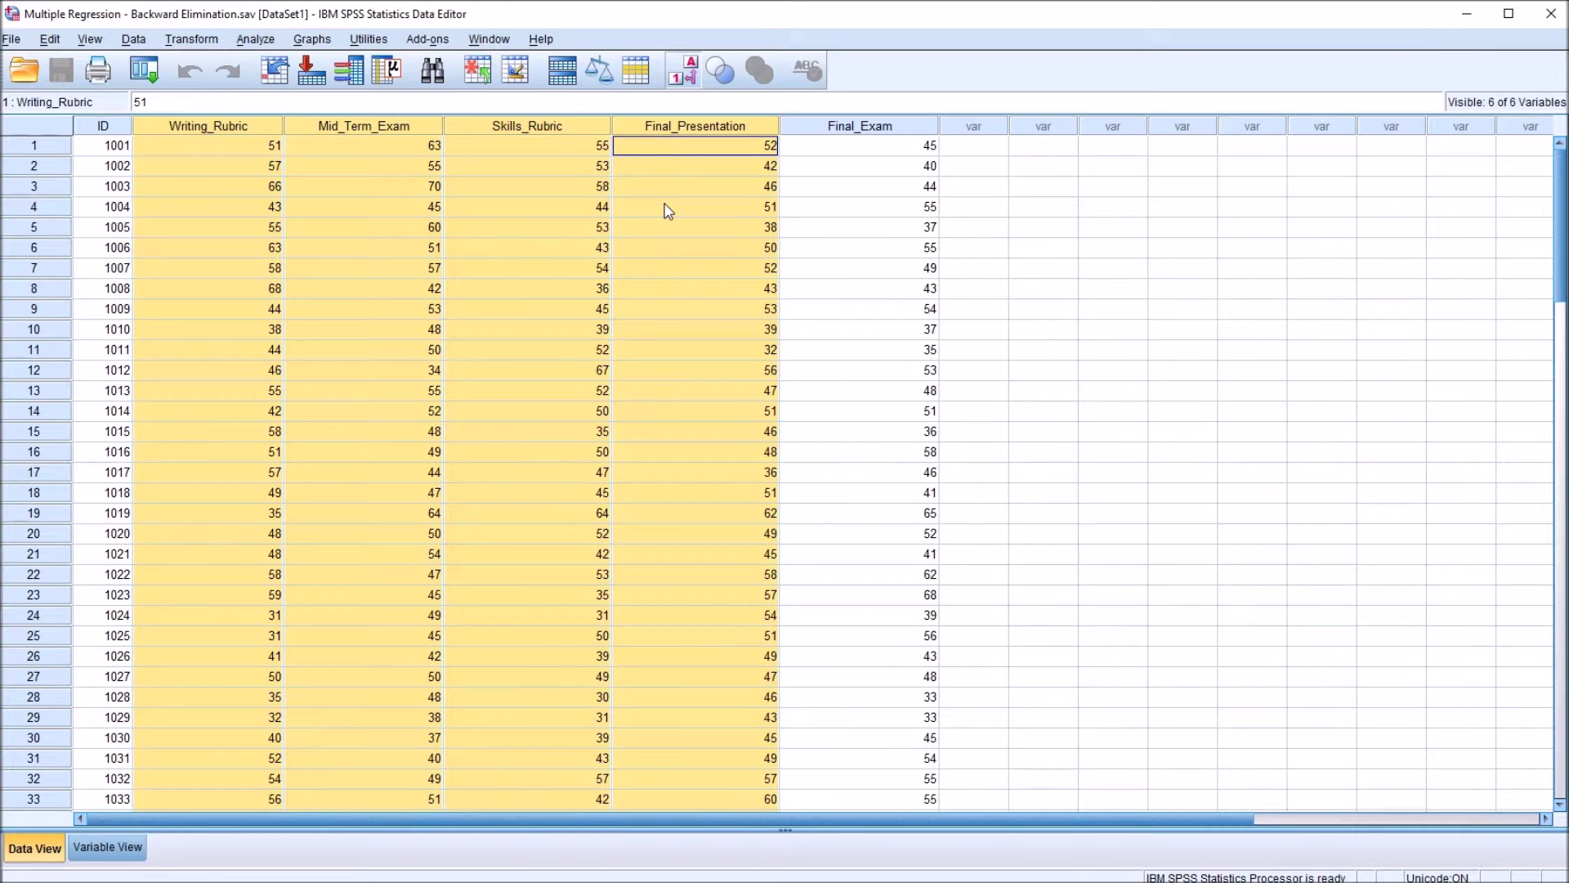
click(792, 152)
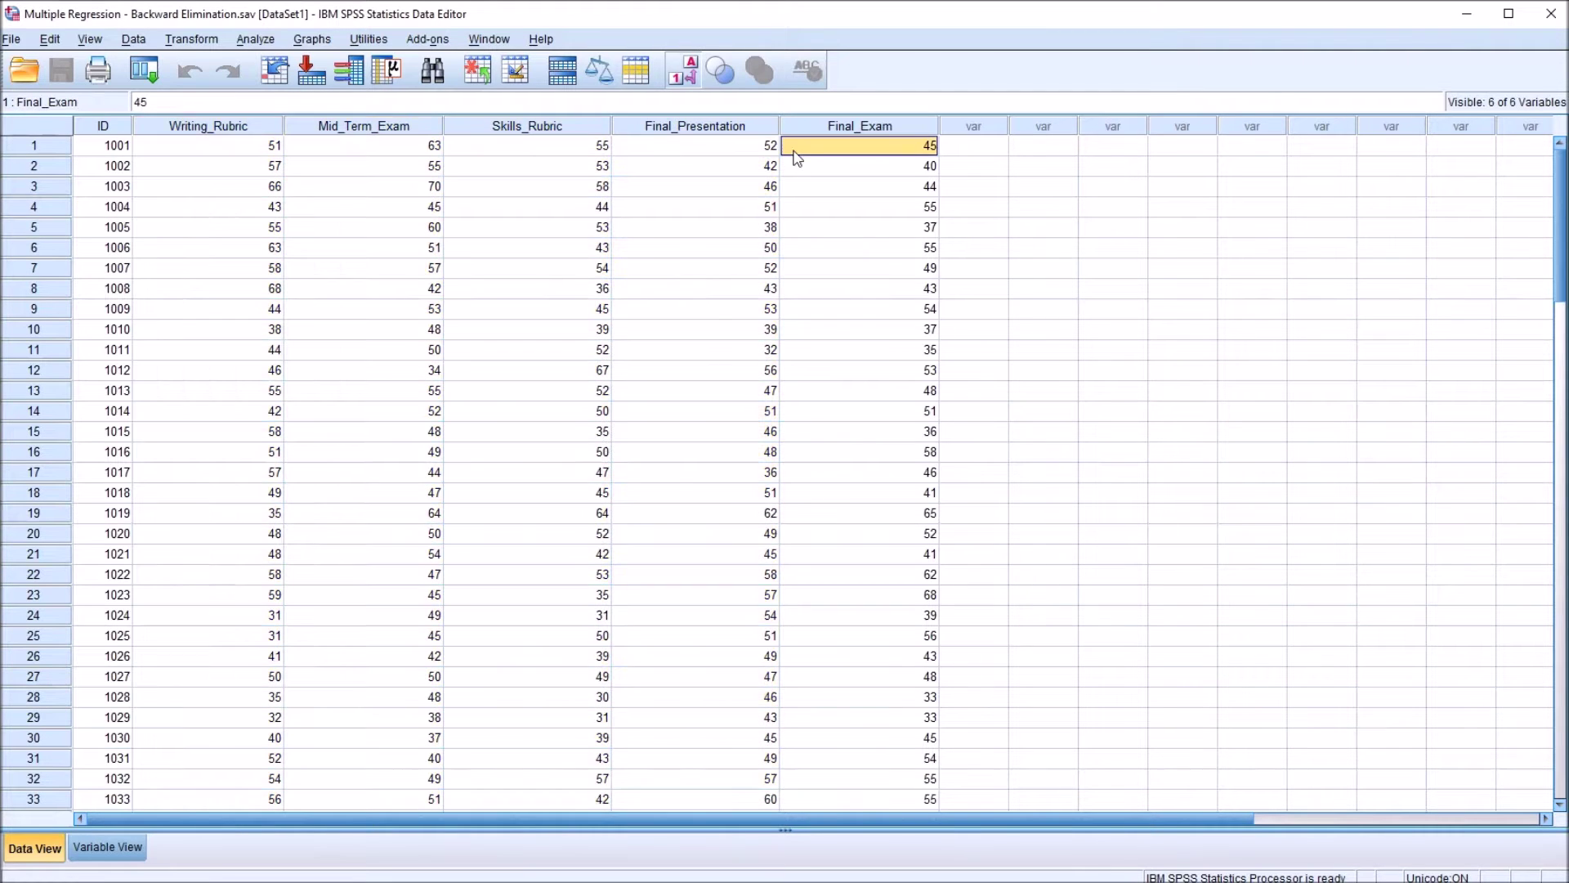
click(879, 128)
click(862, 153)
drag(204, 129, 640, 156)
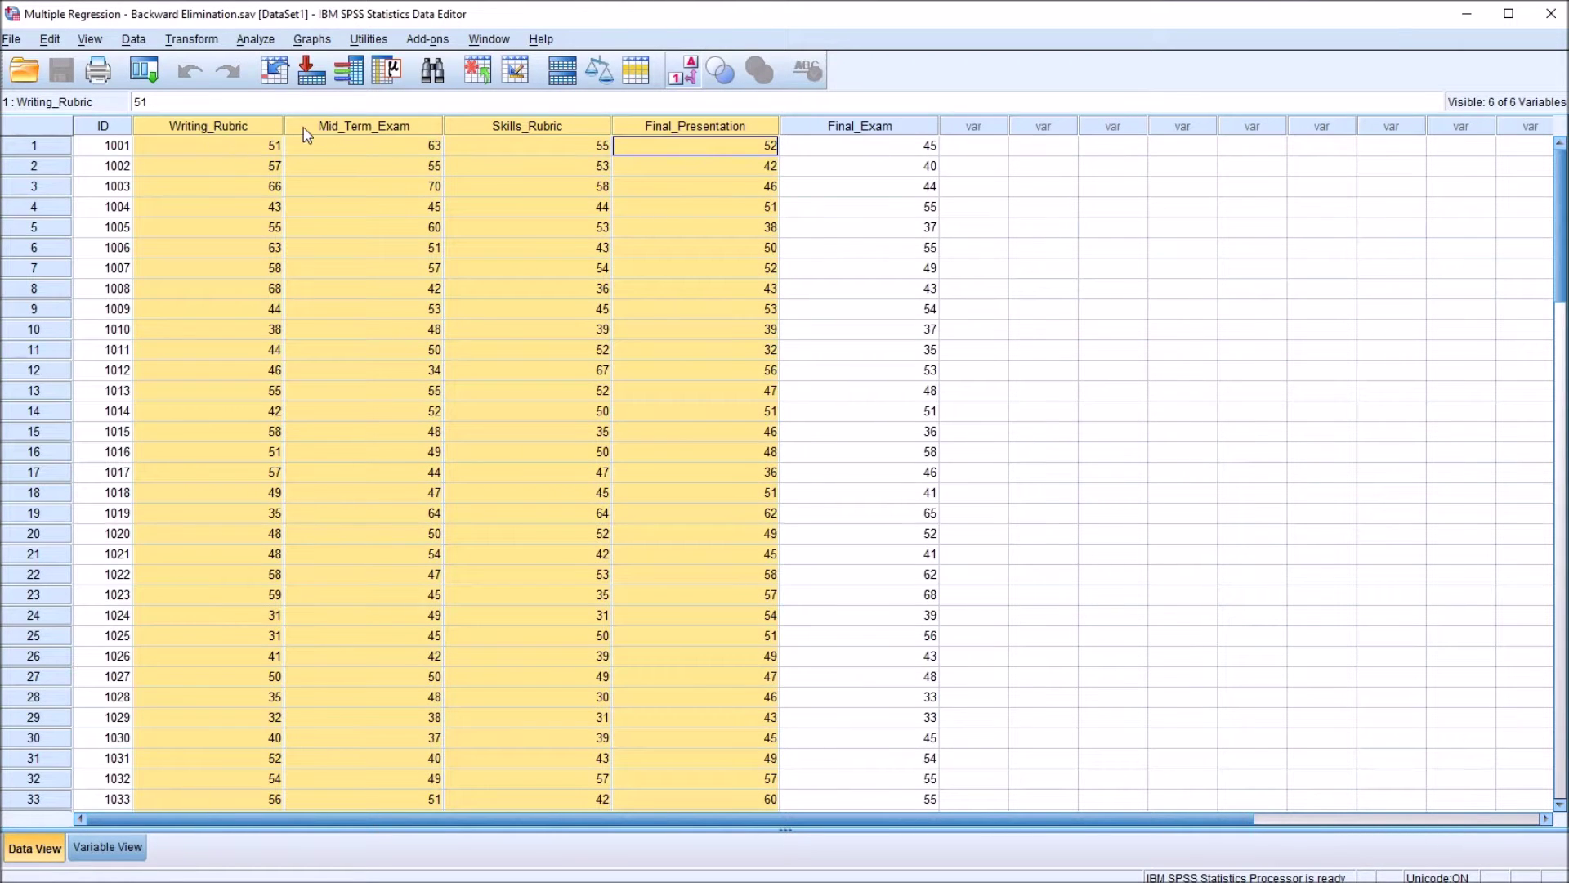
click(261, 147)
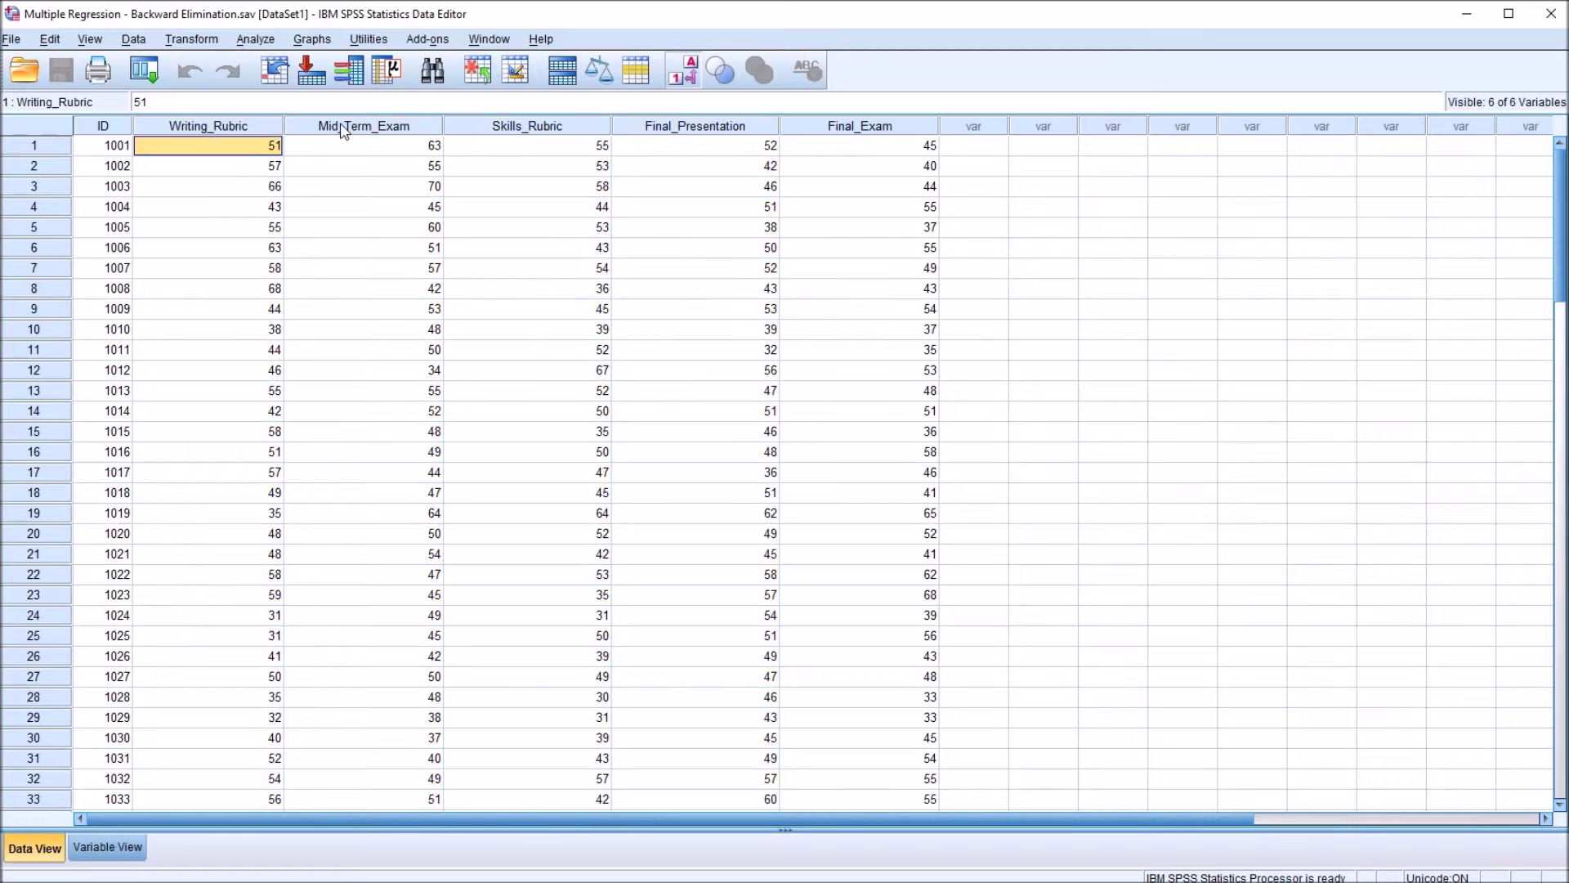
click(503, 148)
click(649, 150)
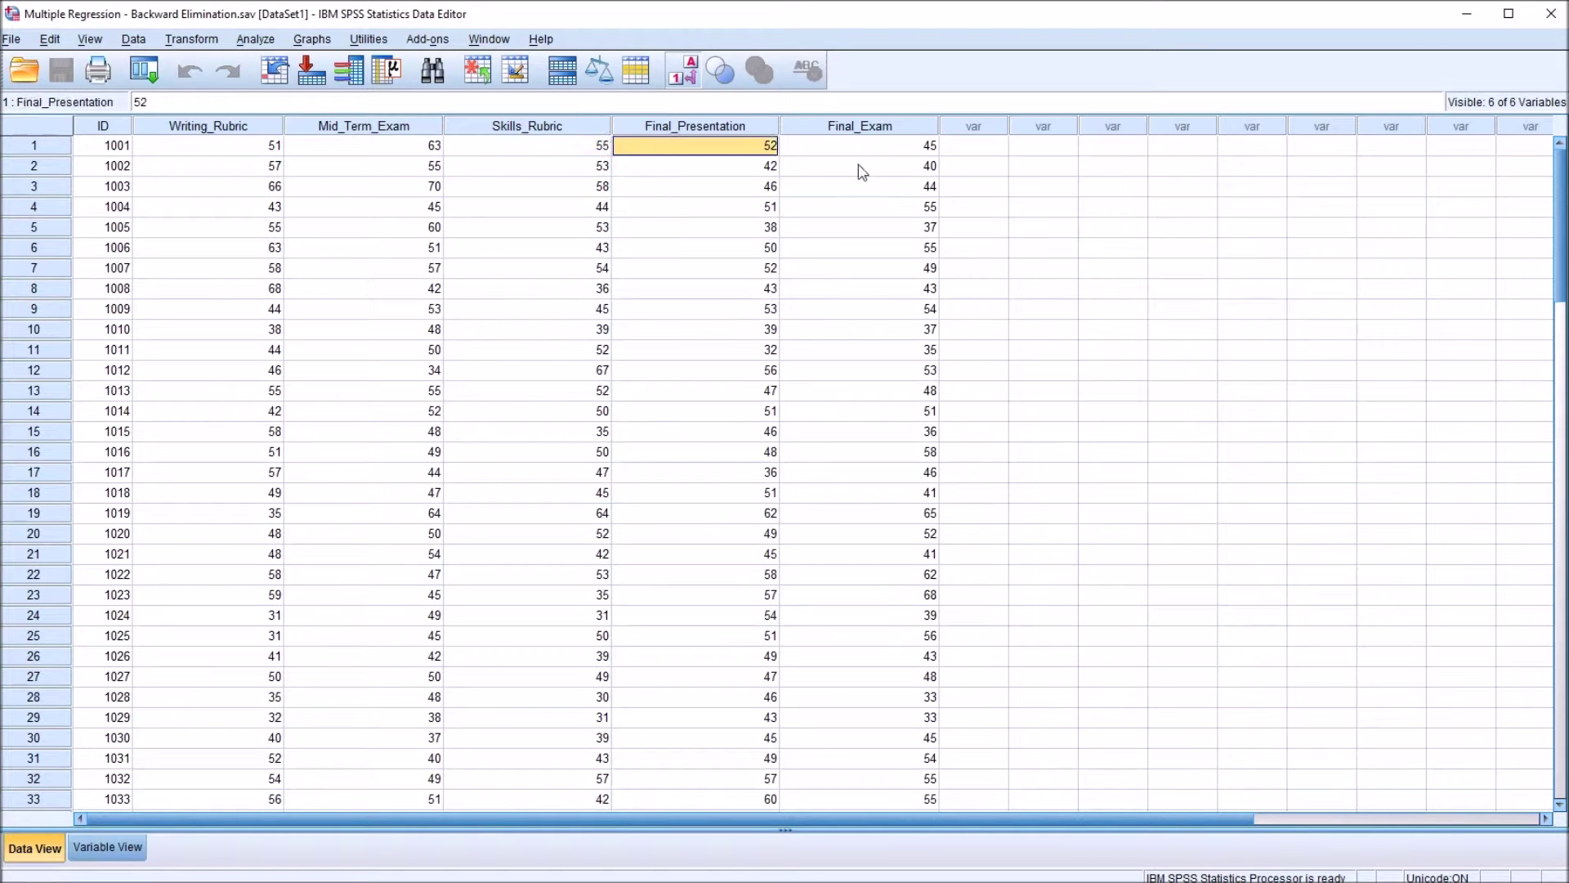
click(963, 148)
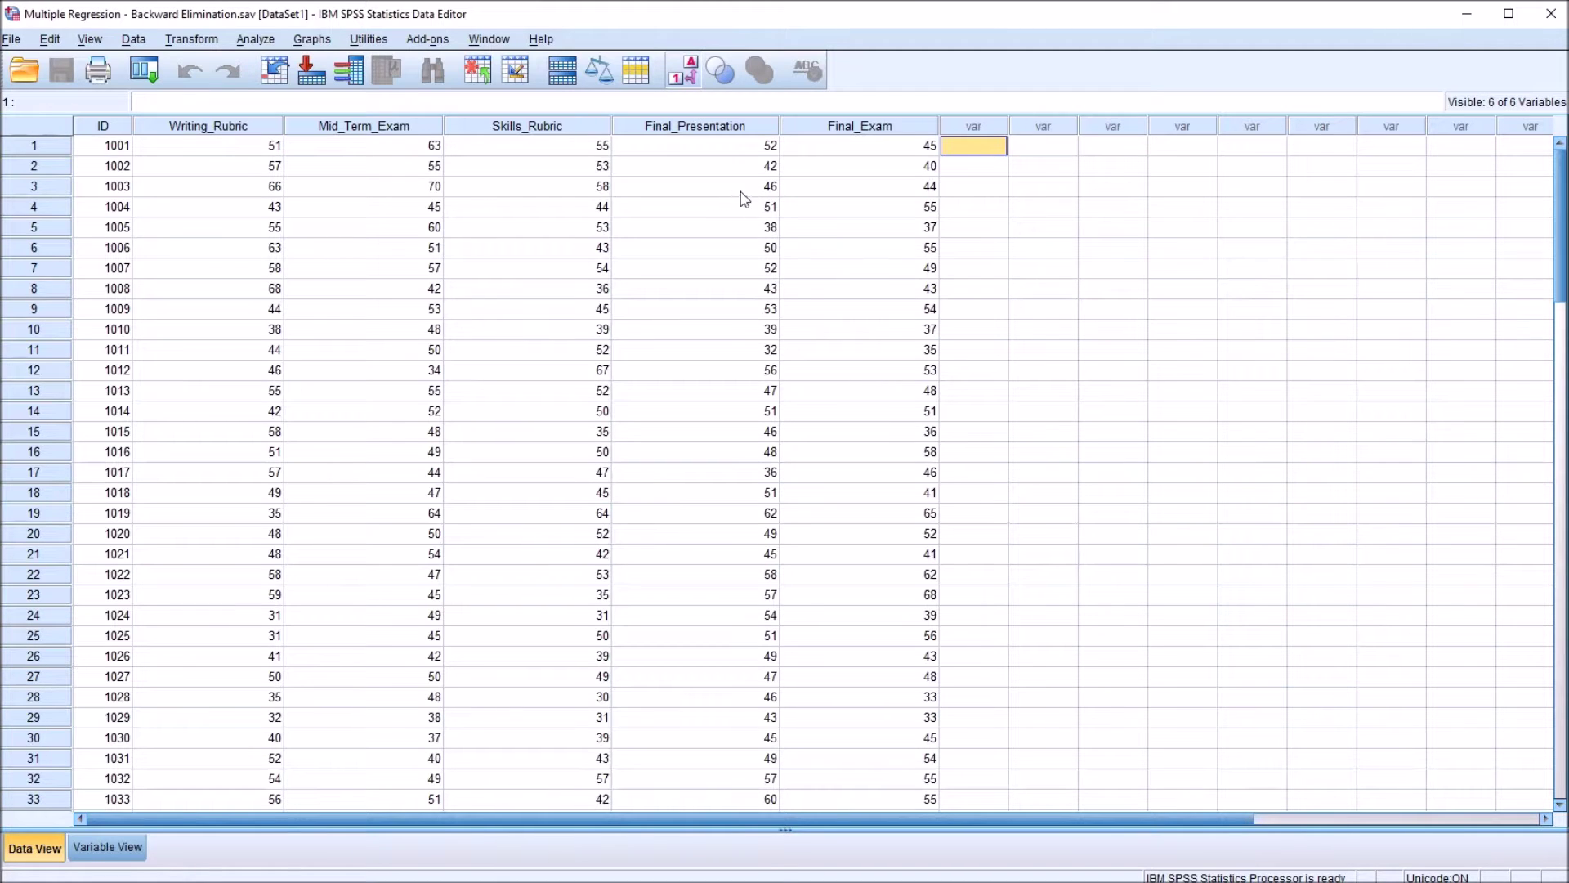
click(253, 127)
click(272, 166)
drag(251, 129, 636, 138)
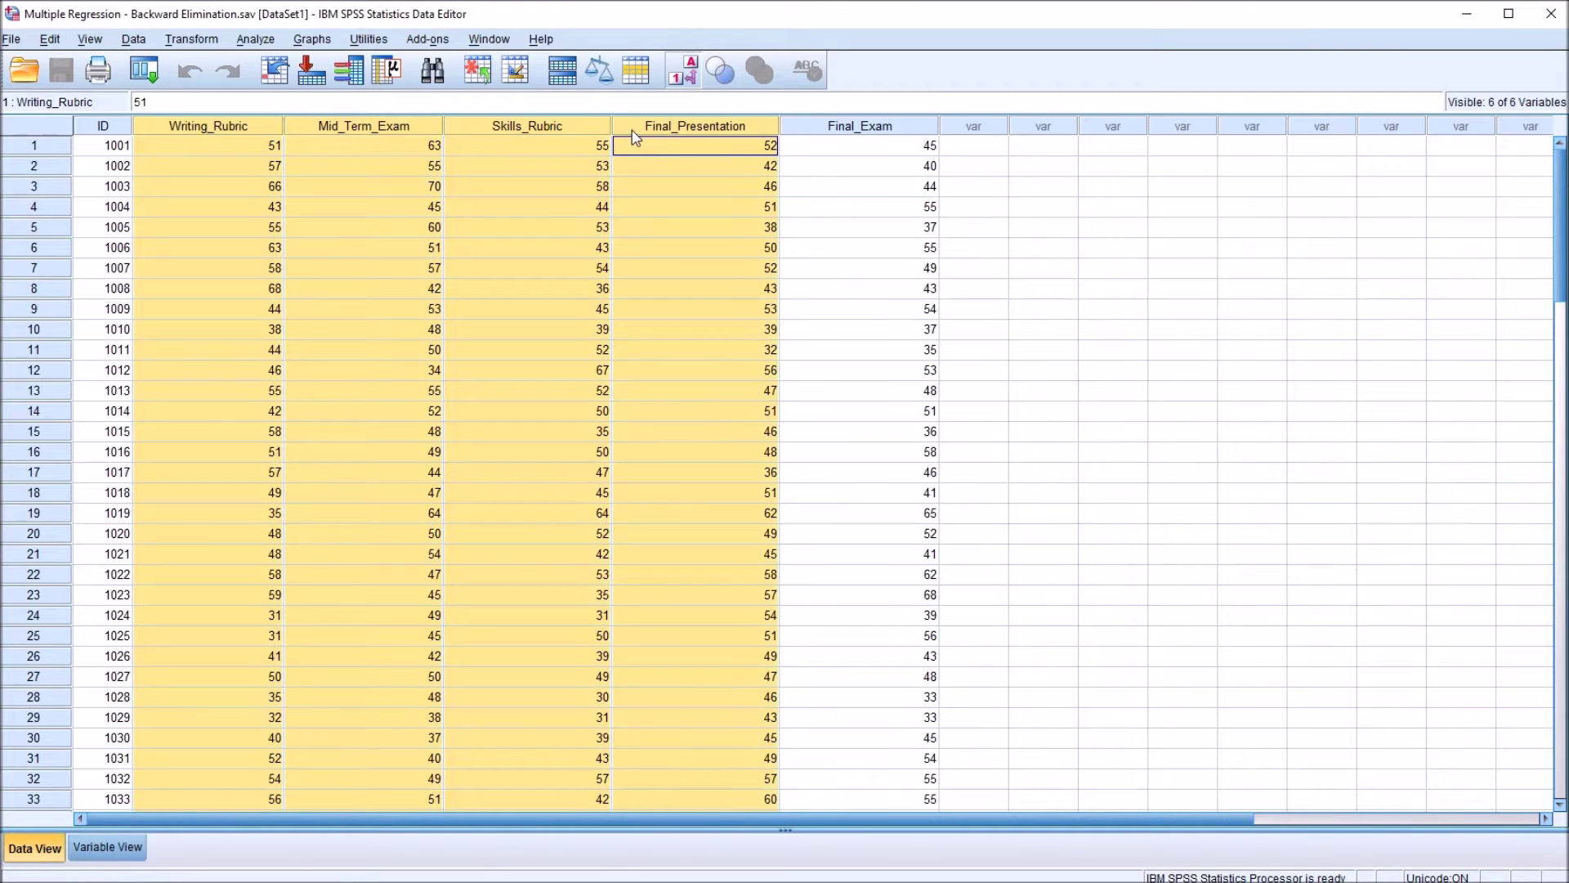
click(945, 148)
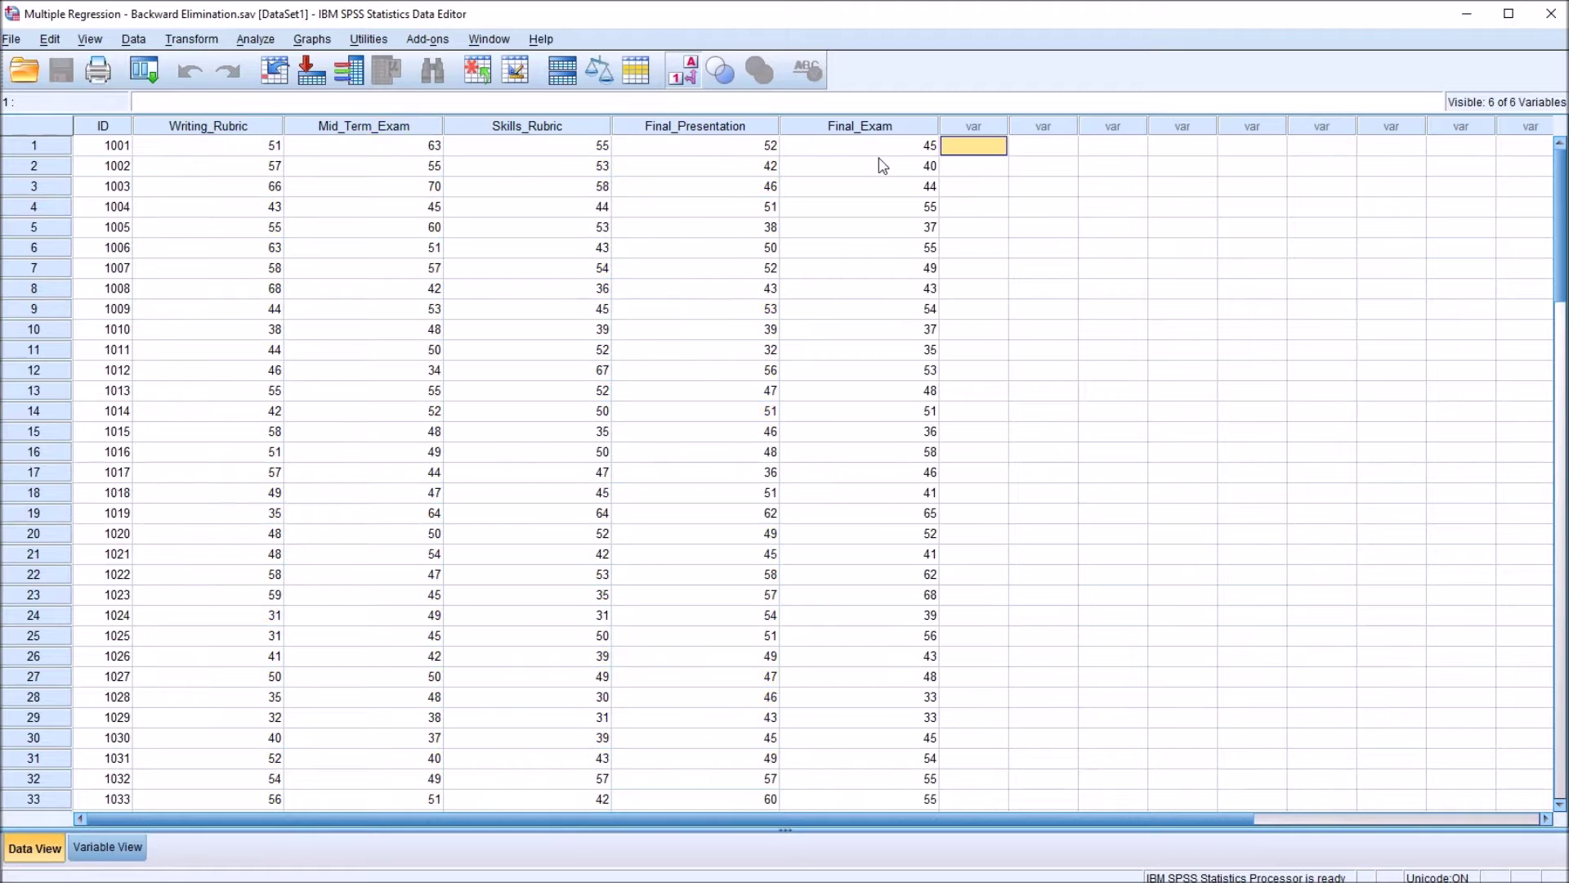
click(873, 131)
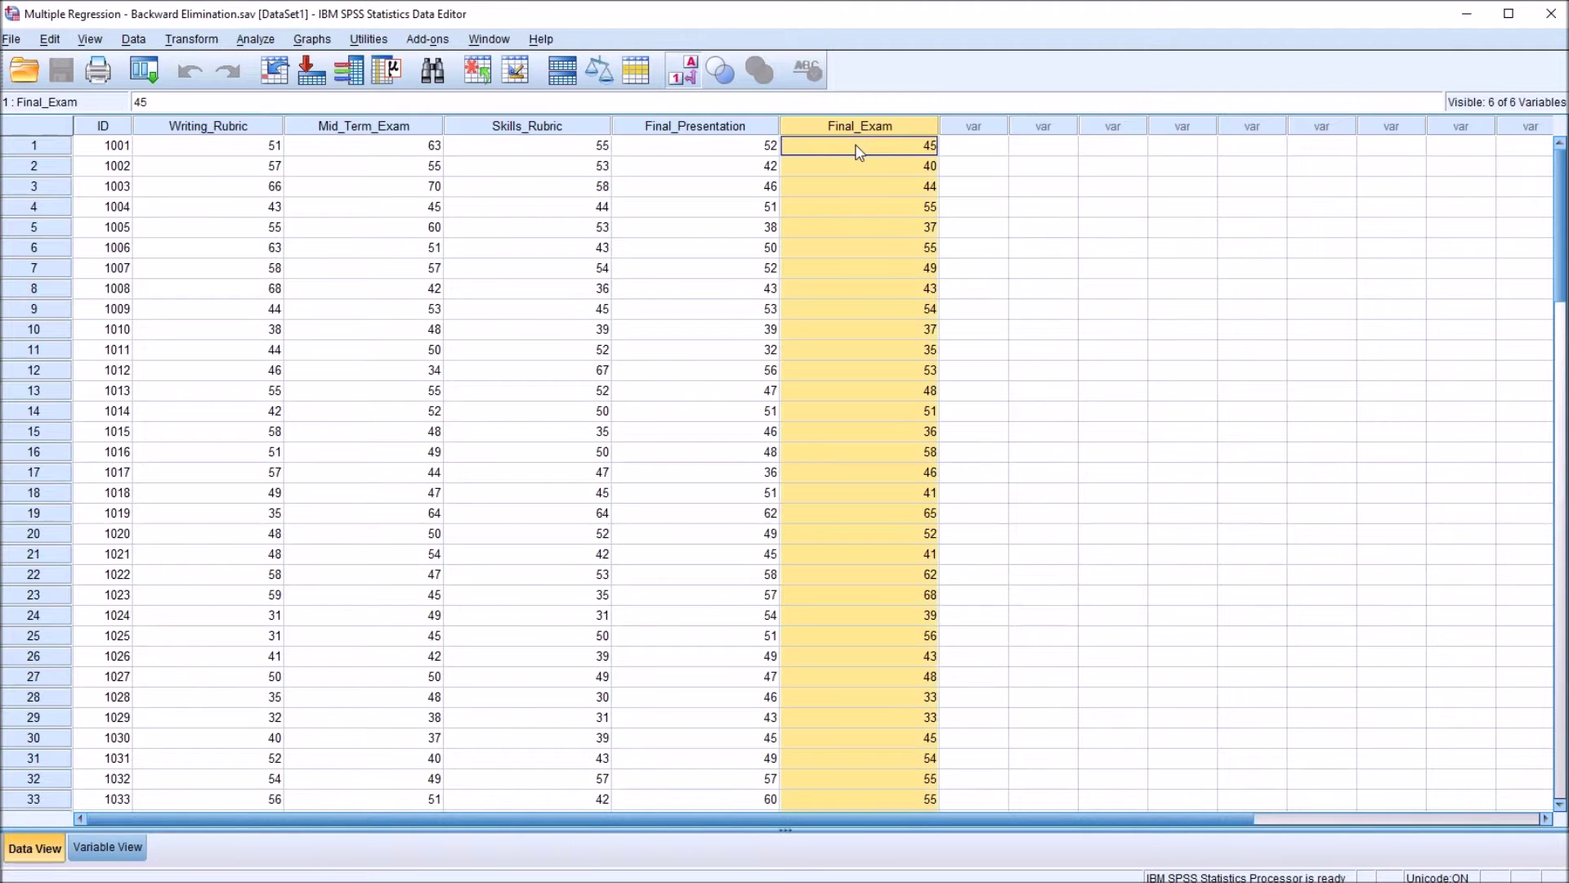
drag(223, 129, 640, 131)
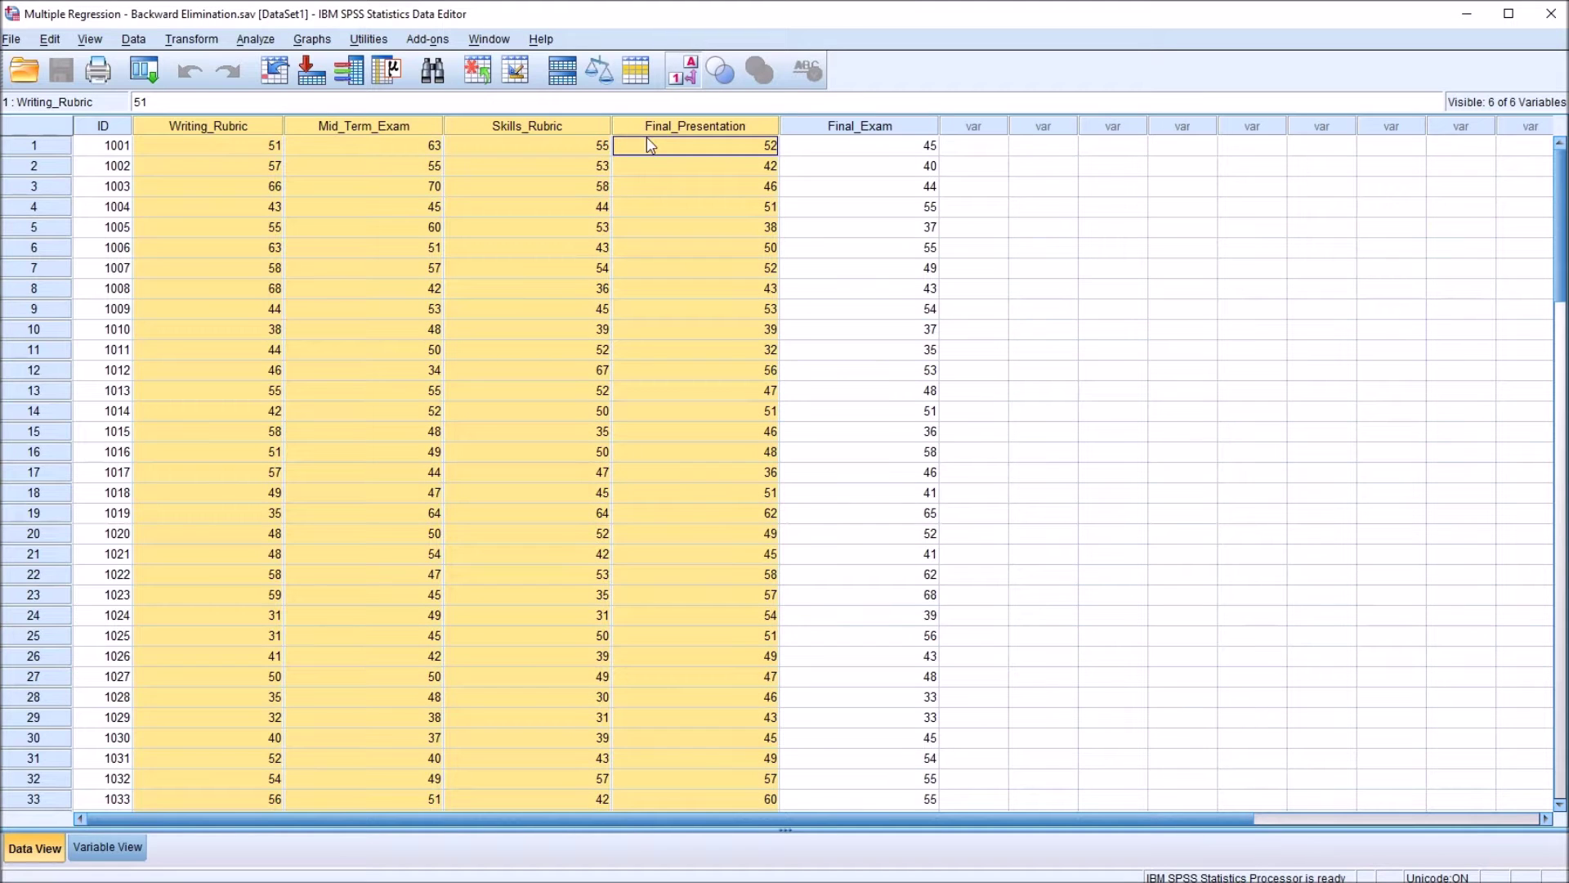
click(240, 144)
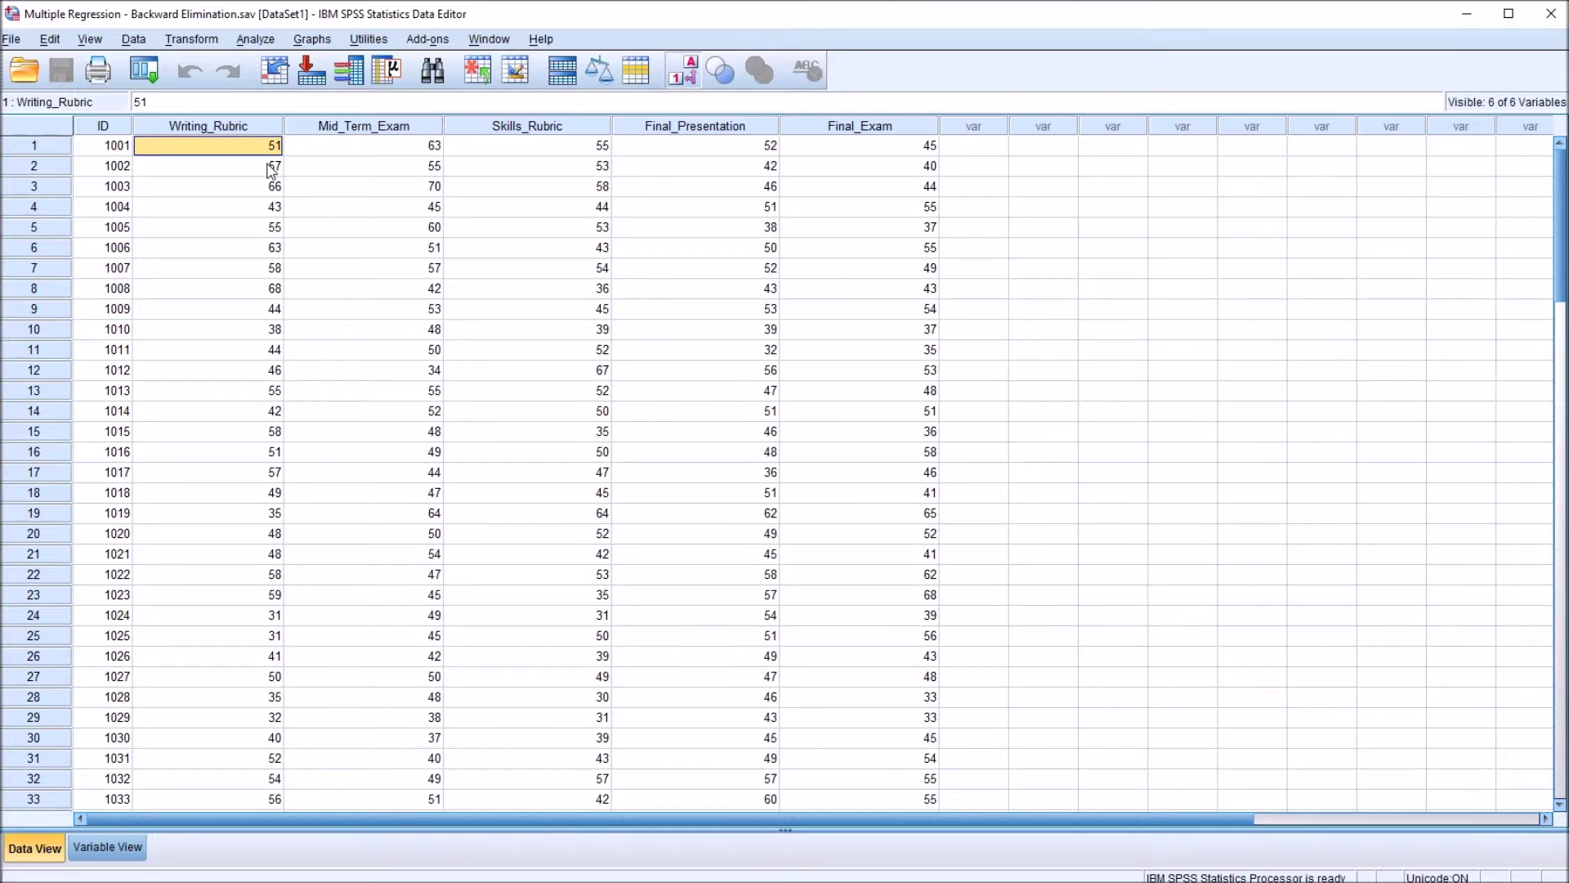
click(250, 127)
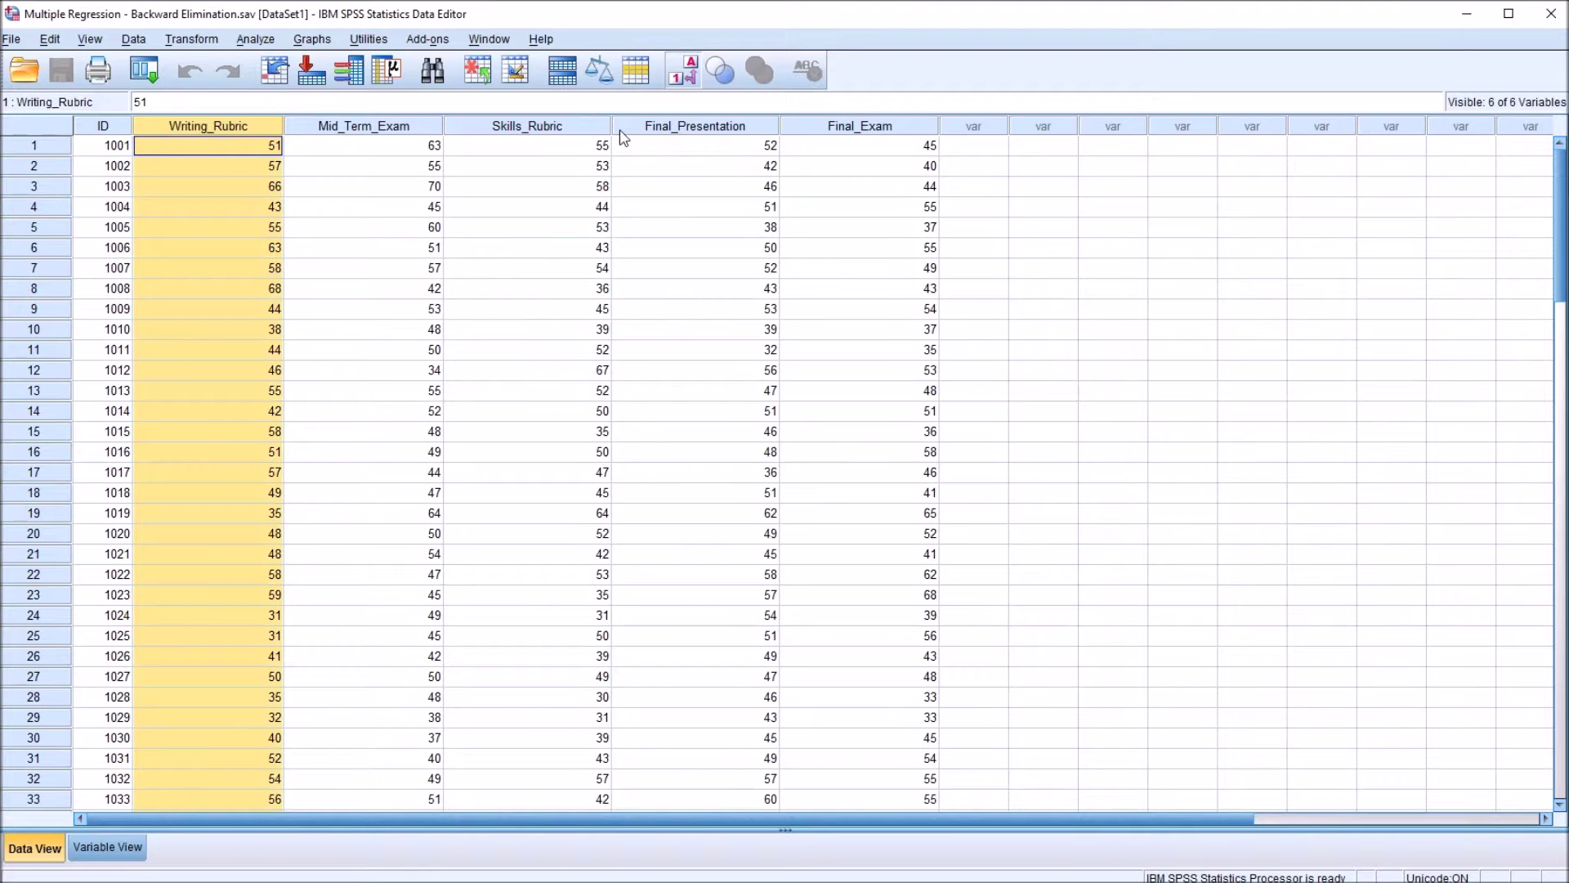
click(348, 127)
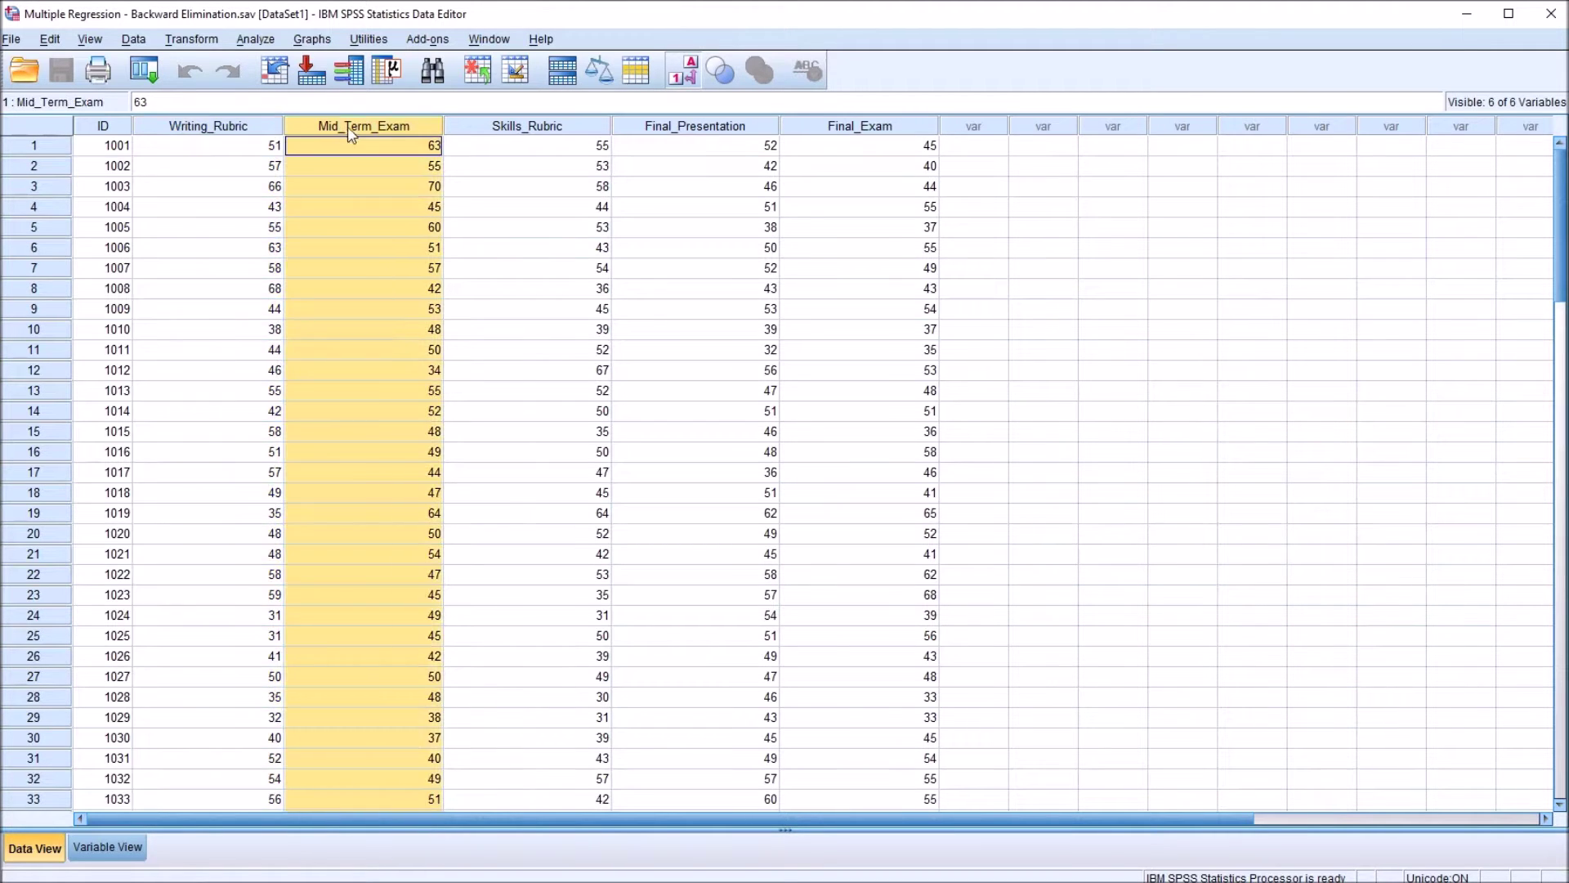
click(521, 130)
click(666, 130)
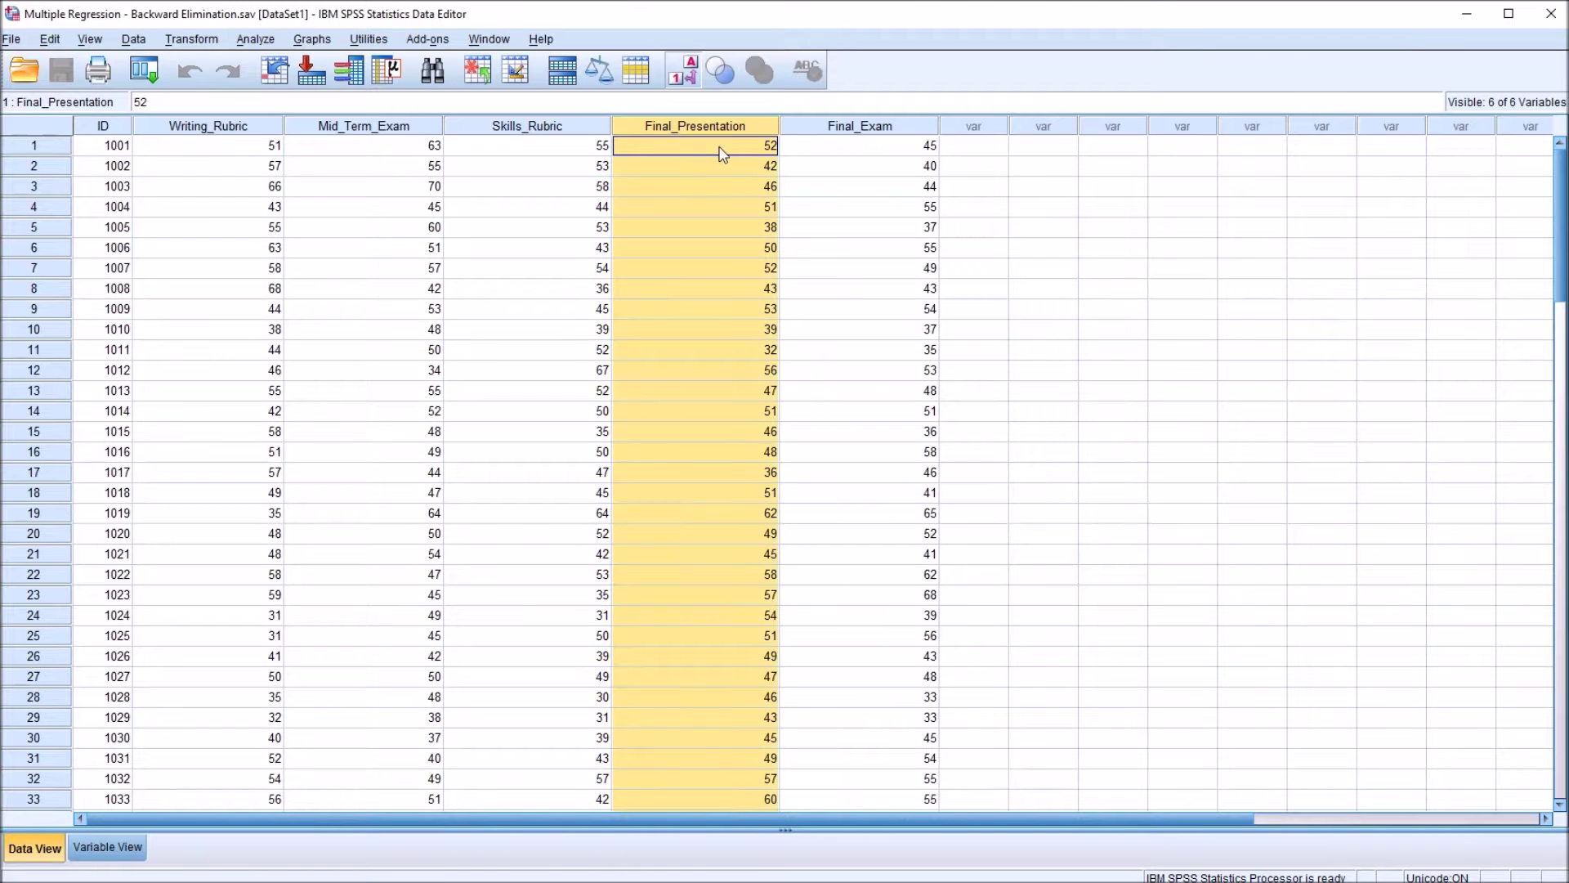
click(839, 127)
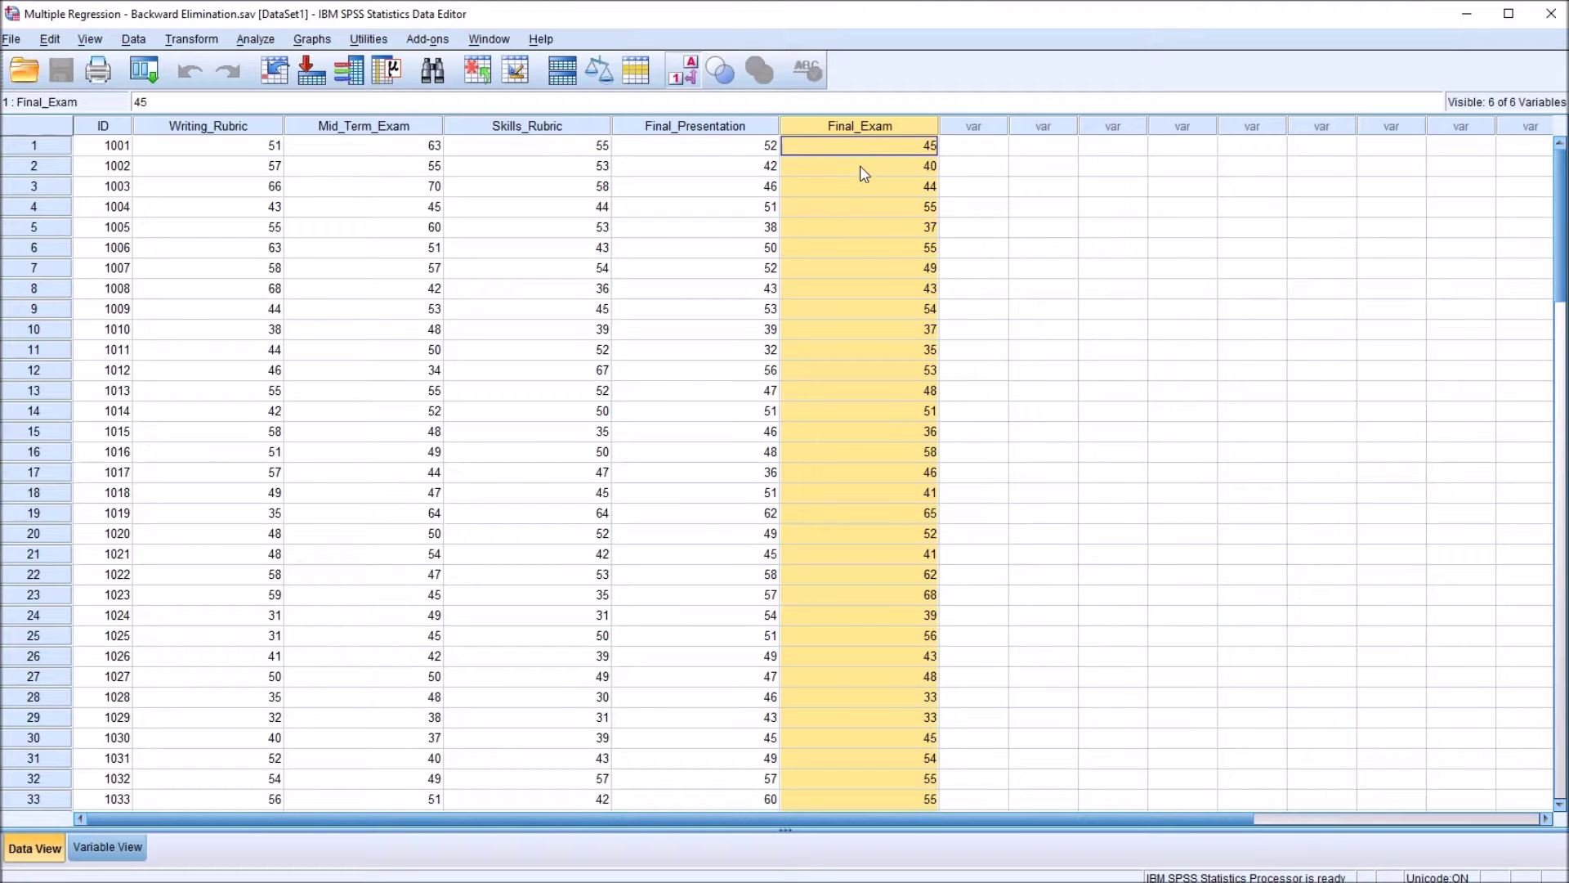
click(955, 145)
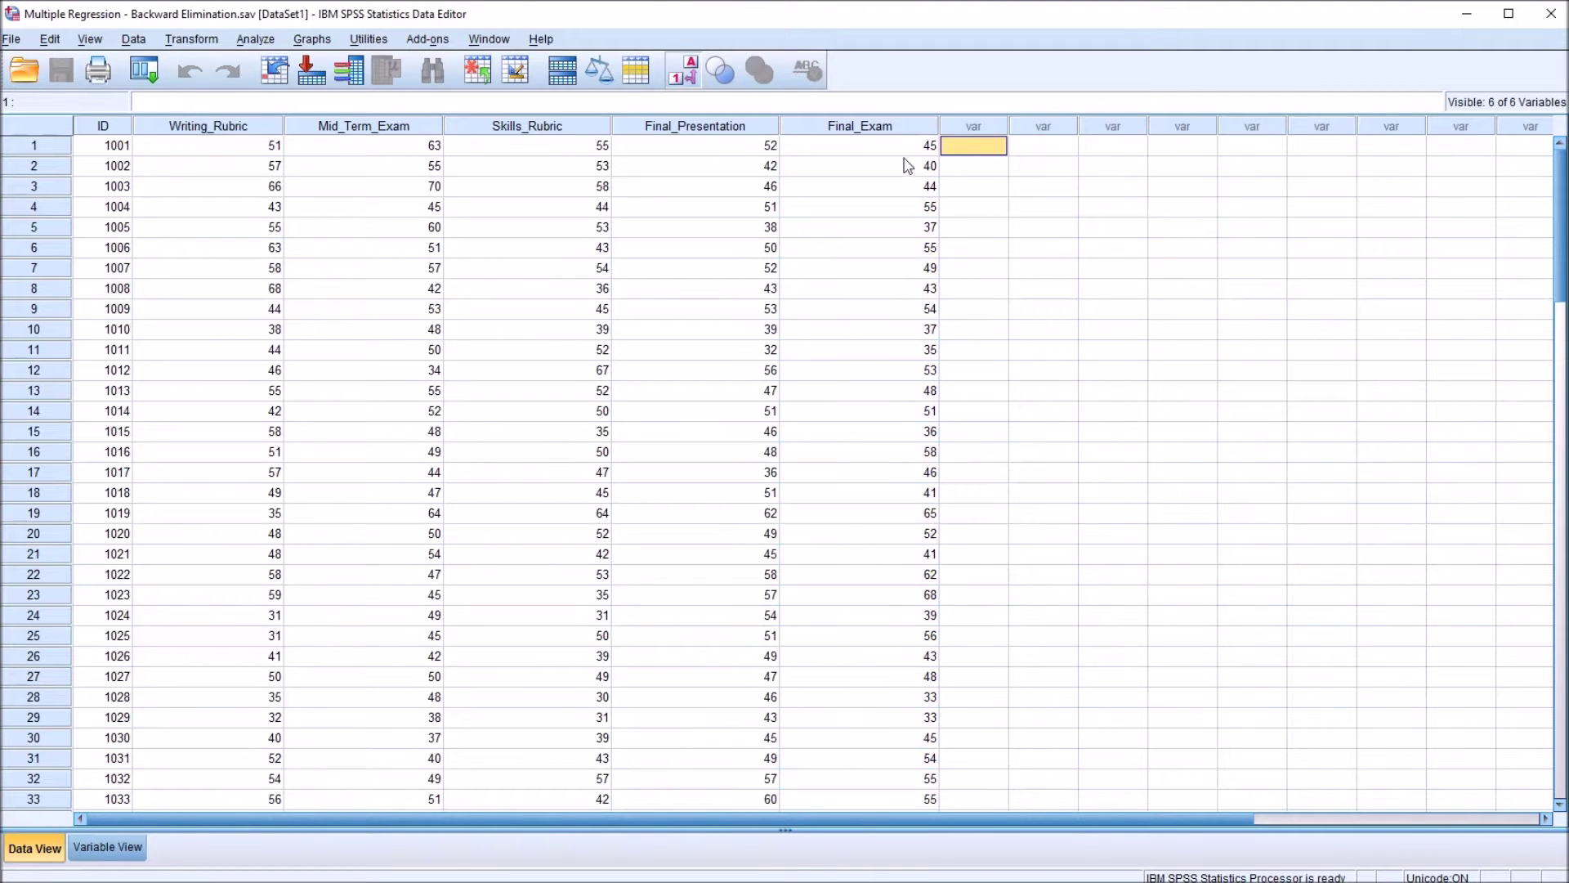
Start a Linear Regression analysis with Final_Exam as the dependent variable
click(247, 42)
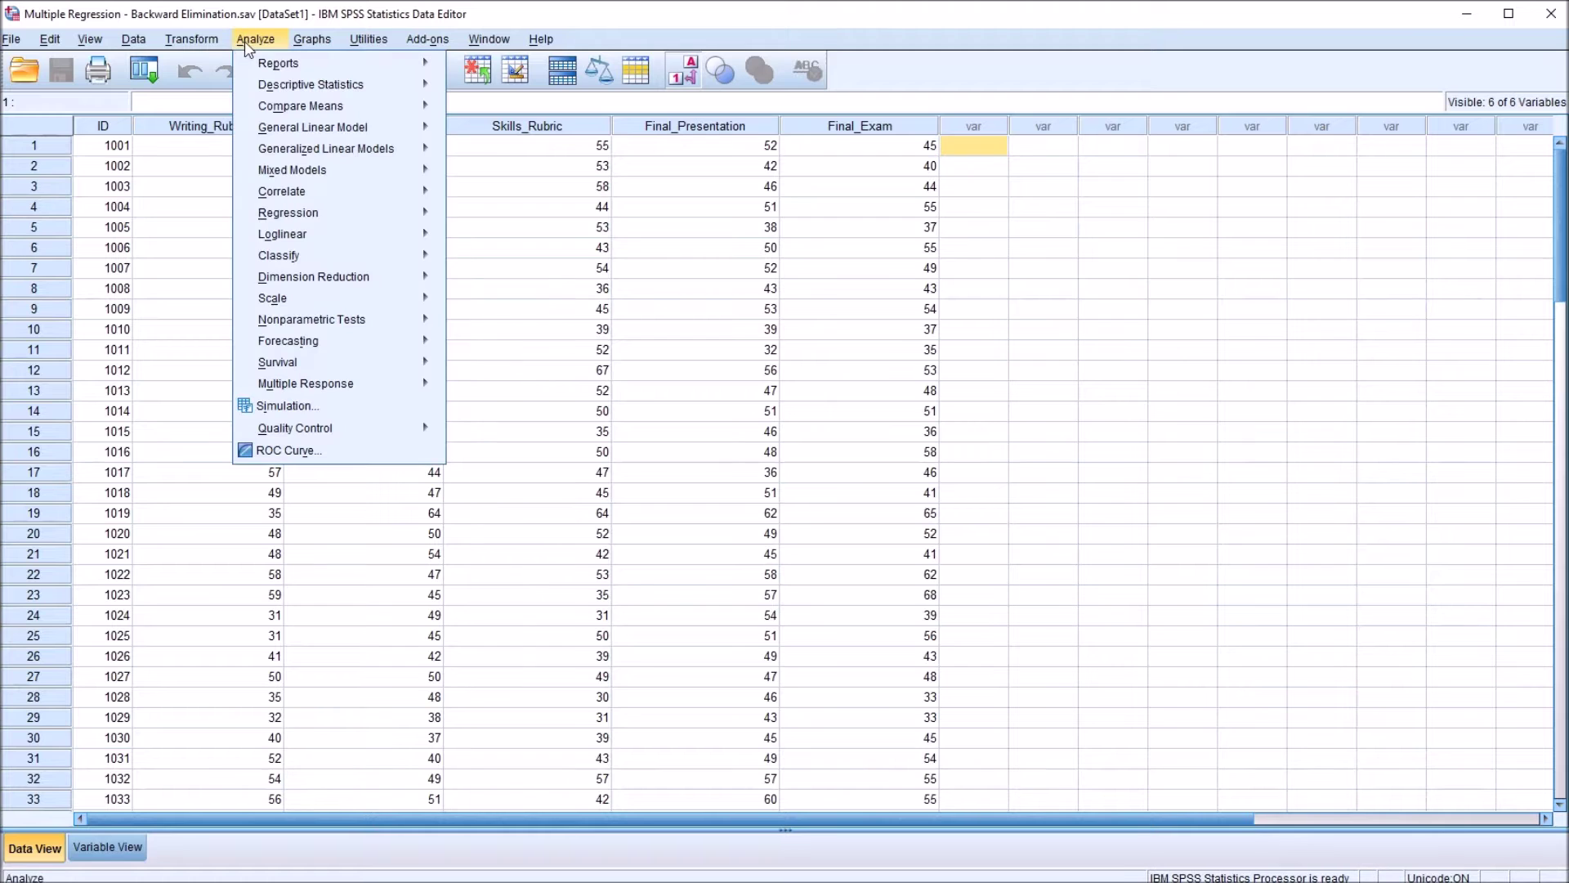
mouse_move(317, 222)
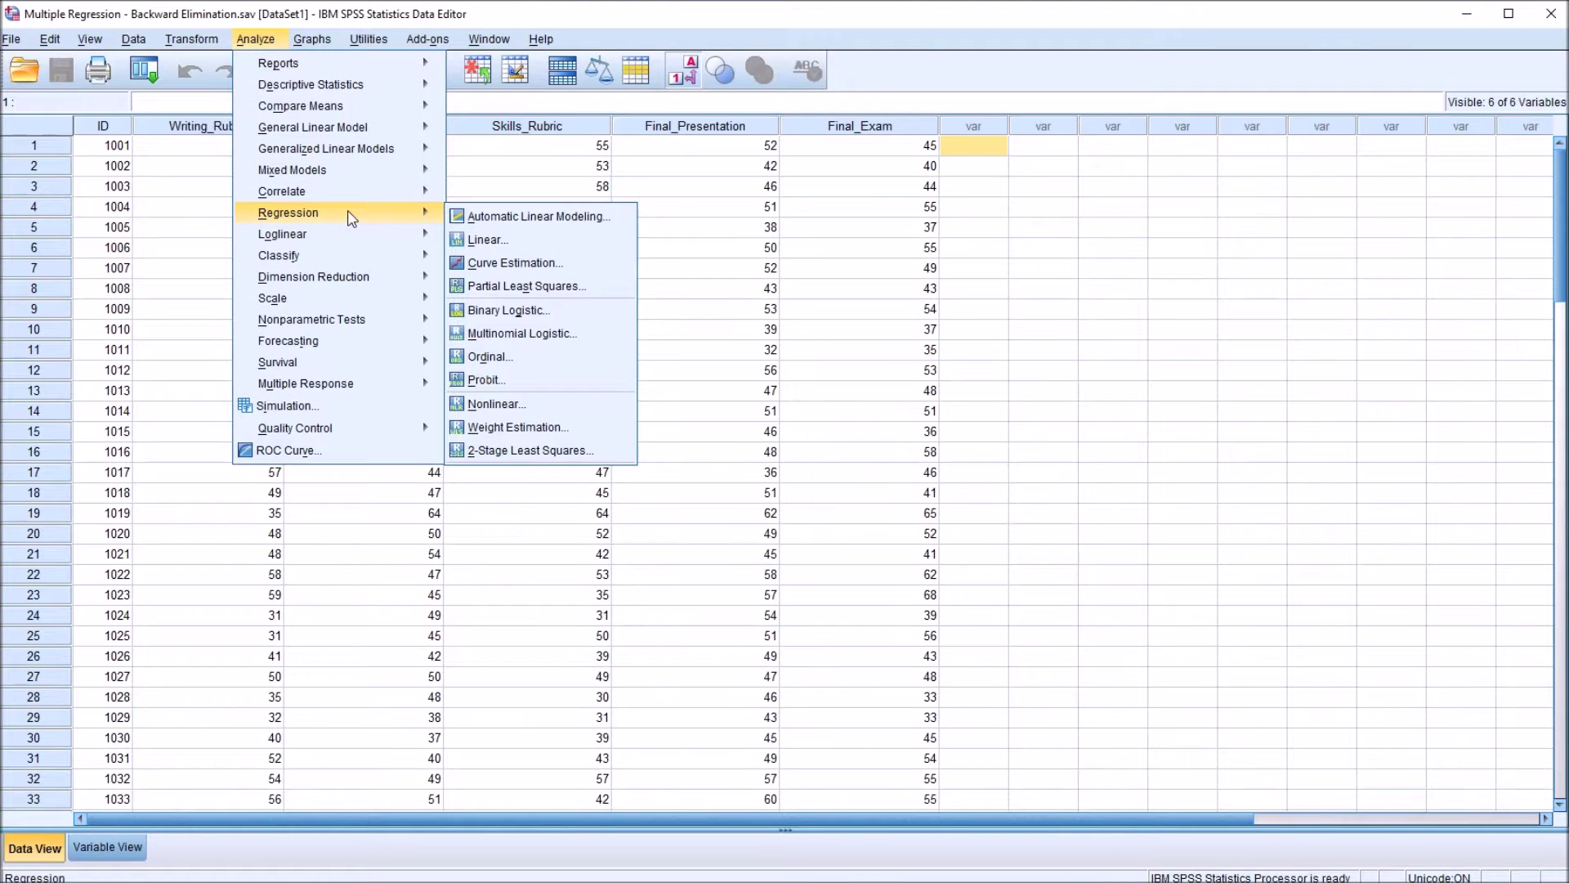
click(482, 240)
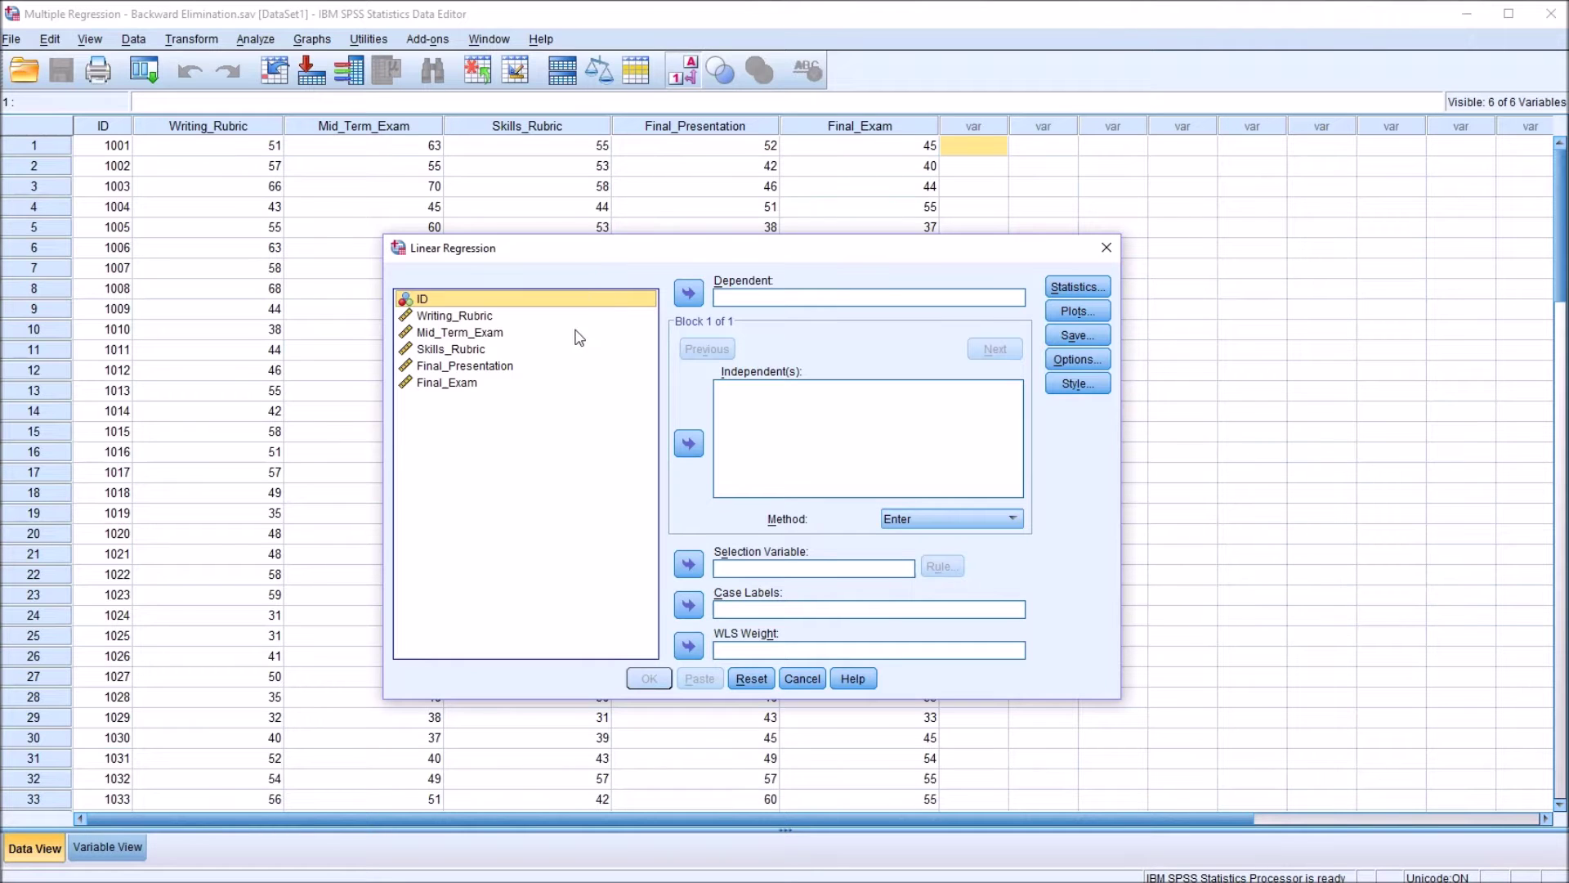
click(750, 301)
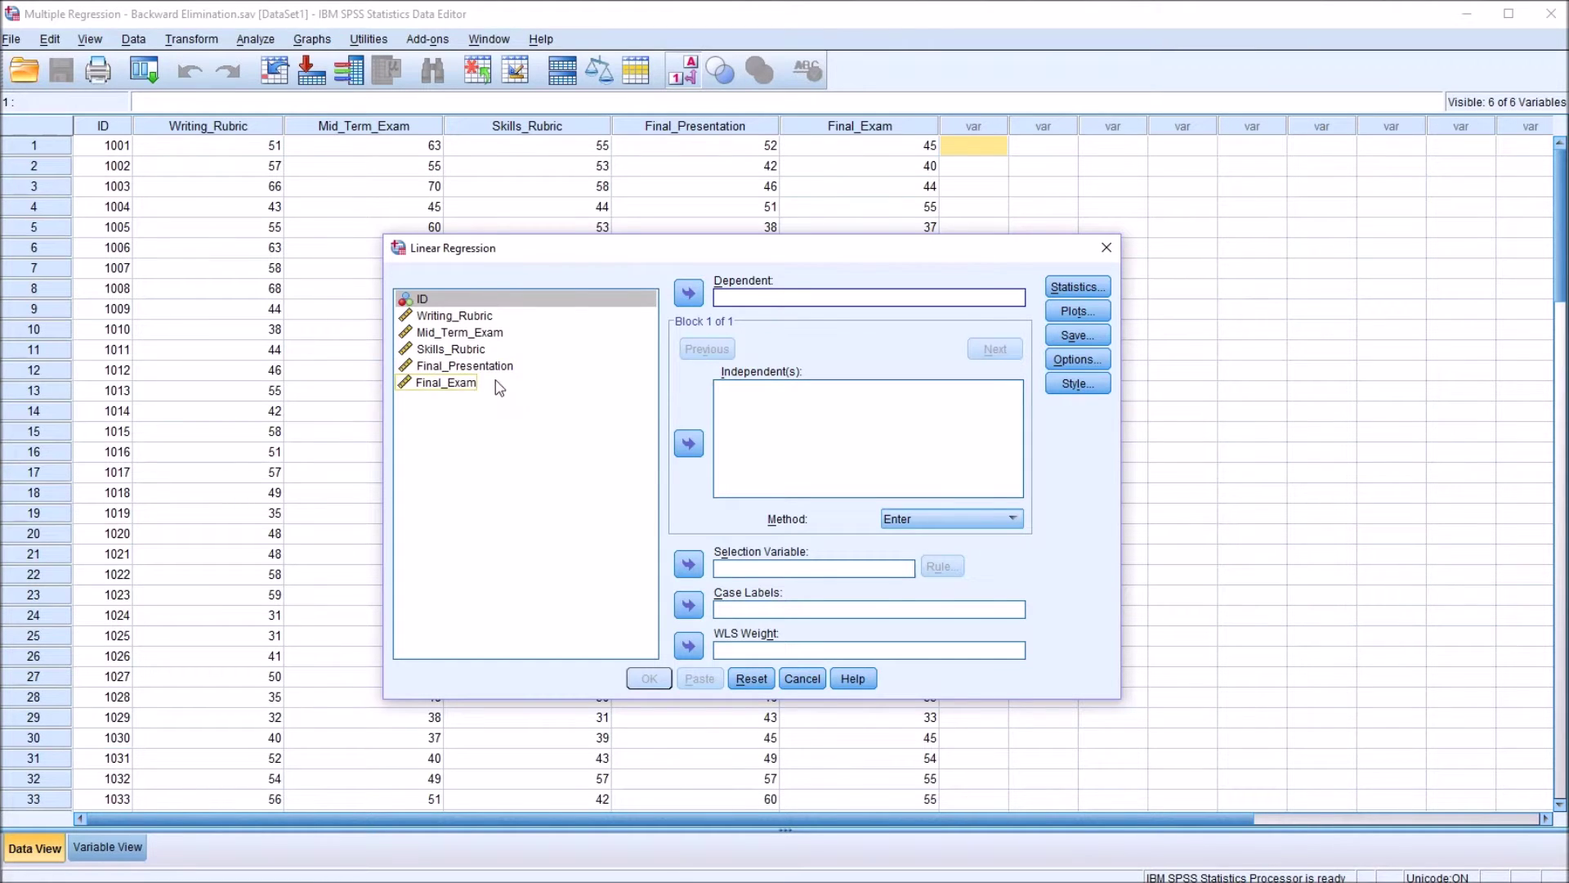
drag(452, 391, 733, 302)
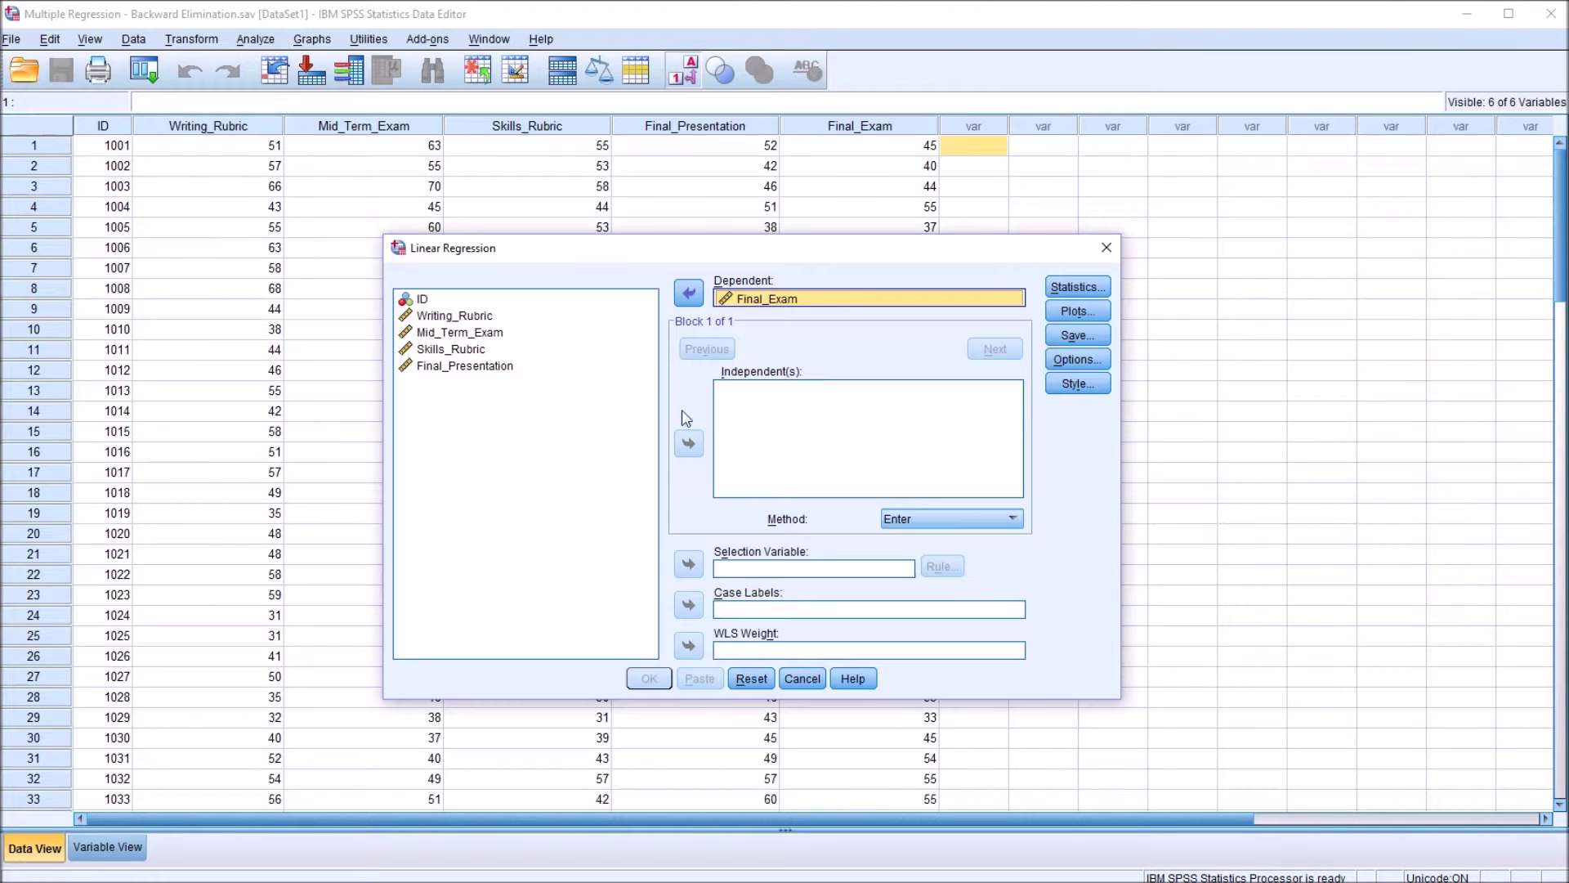
Add Writing_Rubric, Mid_Term_Exam, Skills_Rubric and Final_Presentation as independent variables of the regression
drag(454, 317, 736, 408)
drag(480, 334, 727, 409)
drag(462, 353, 768, 423)
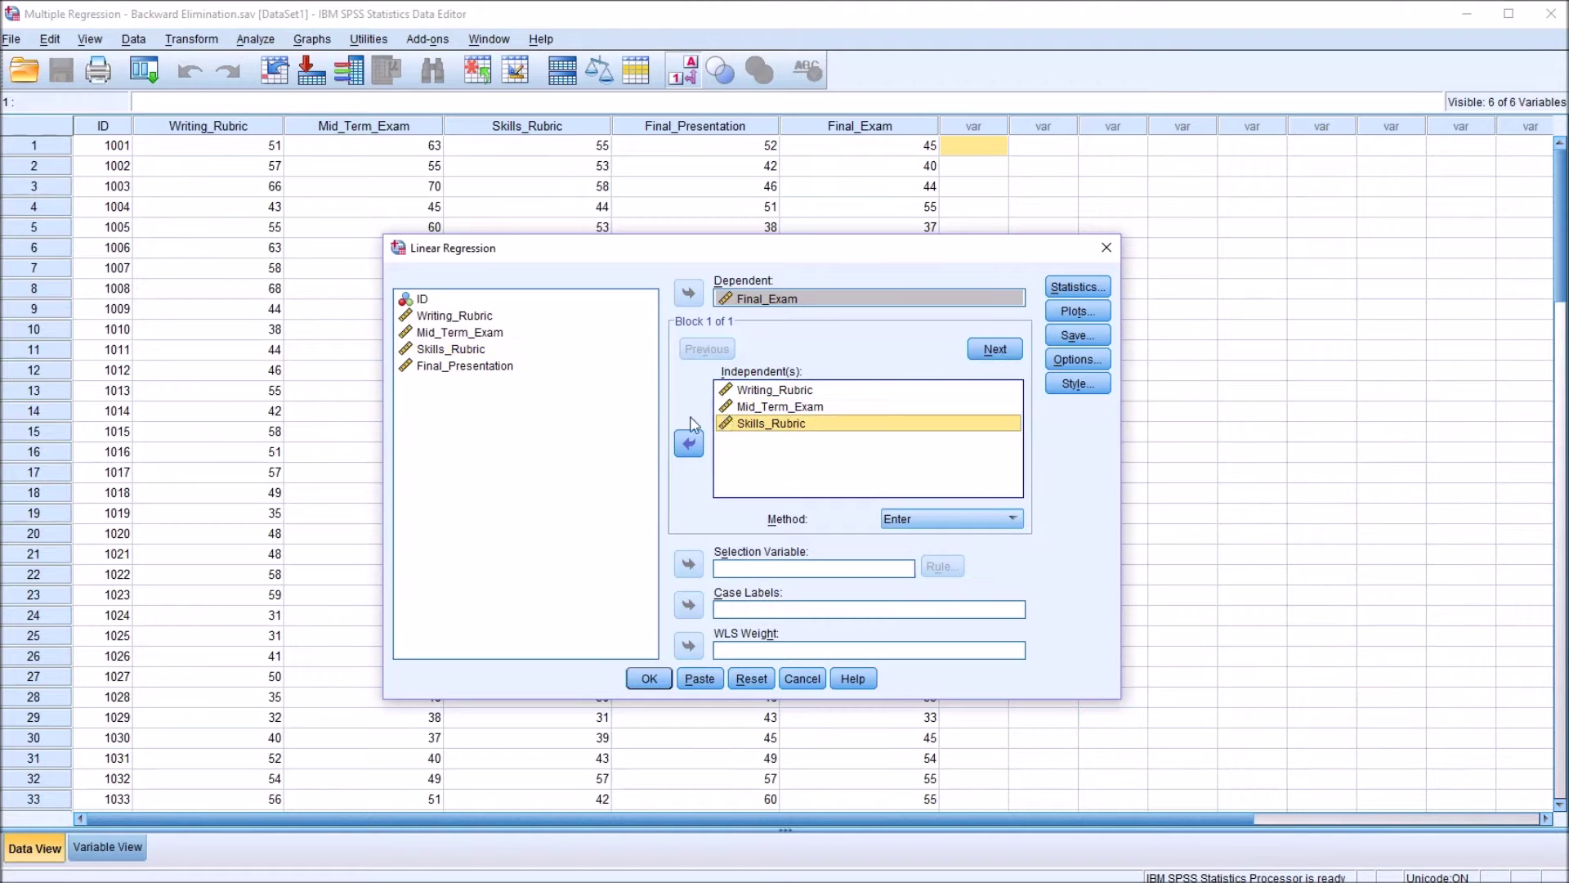
drag(464, 368, 769, 455)
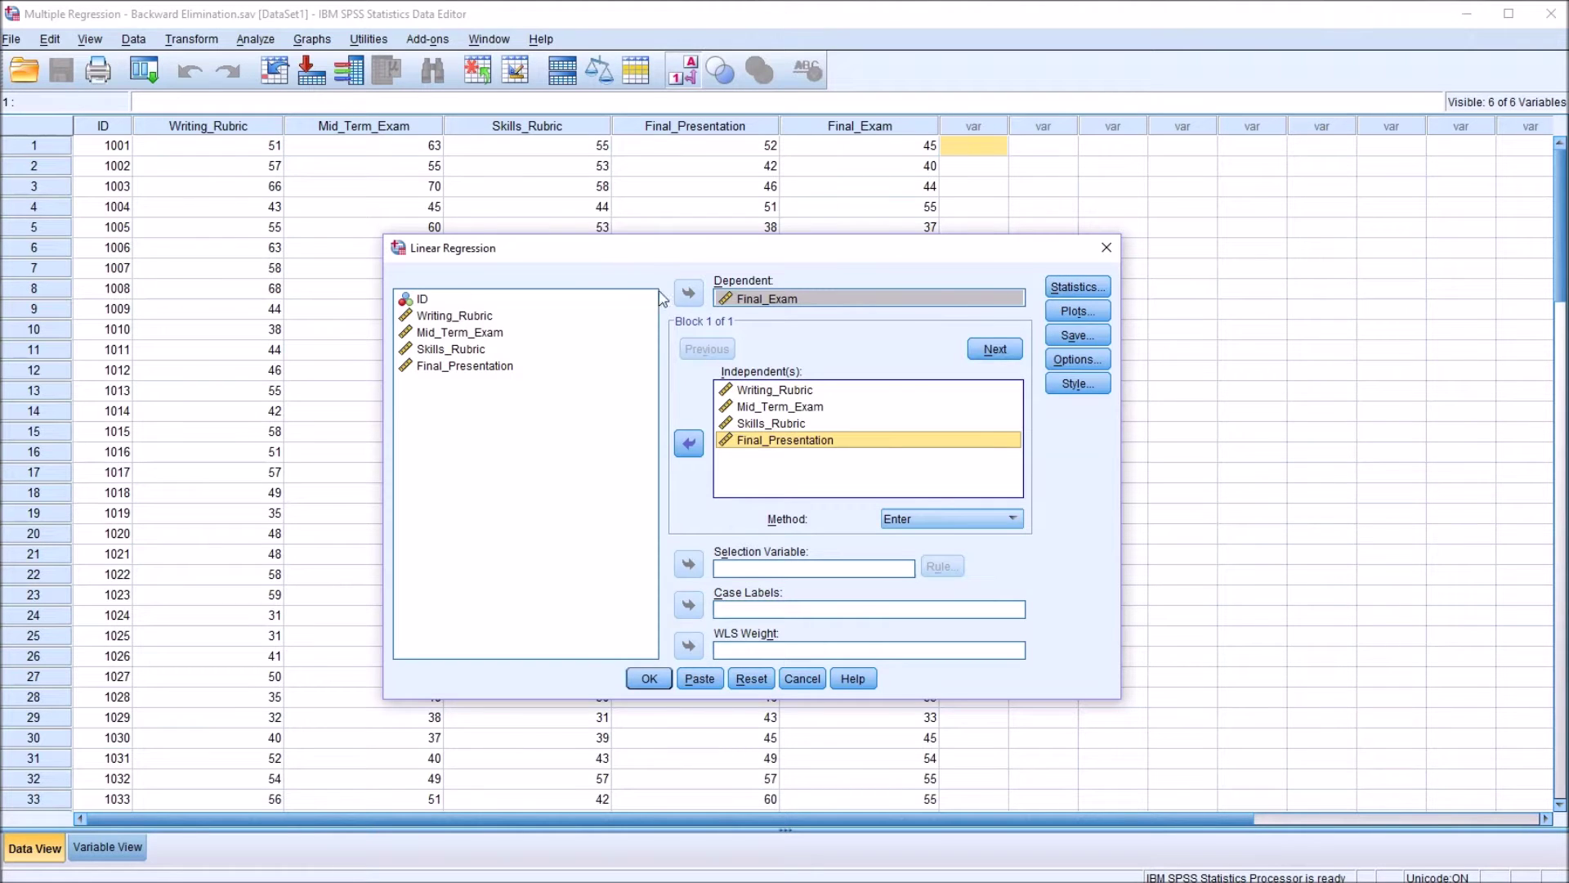
Include R squared change in the regression statistics, alongside Estimates and Model fit
click(1065, 289)
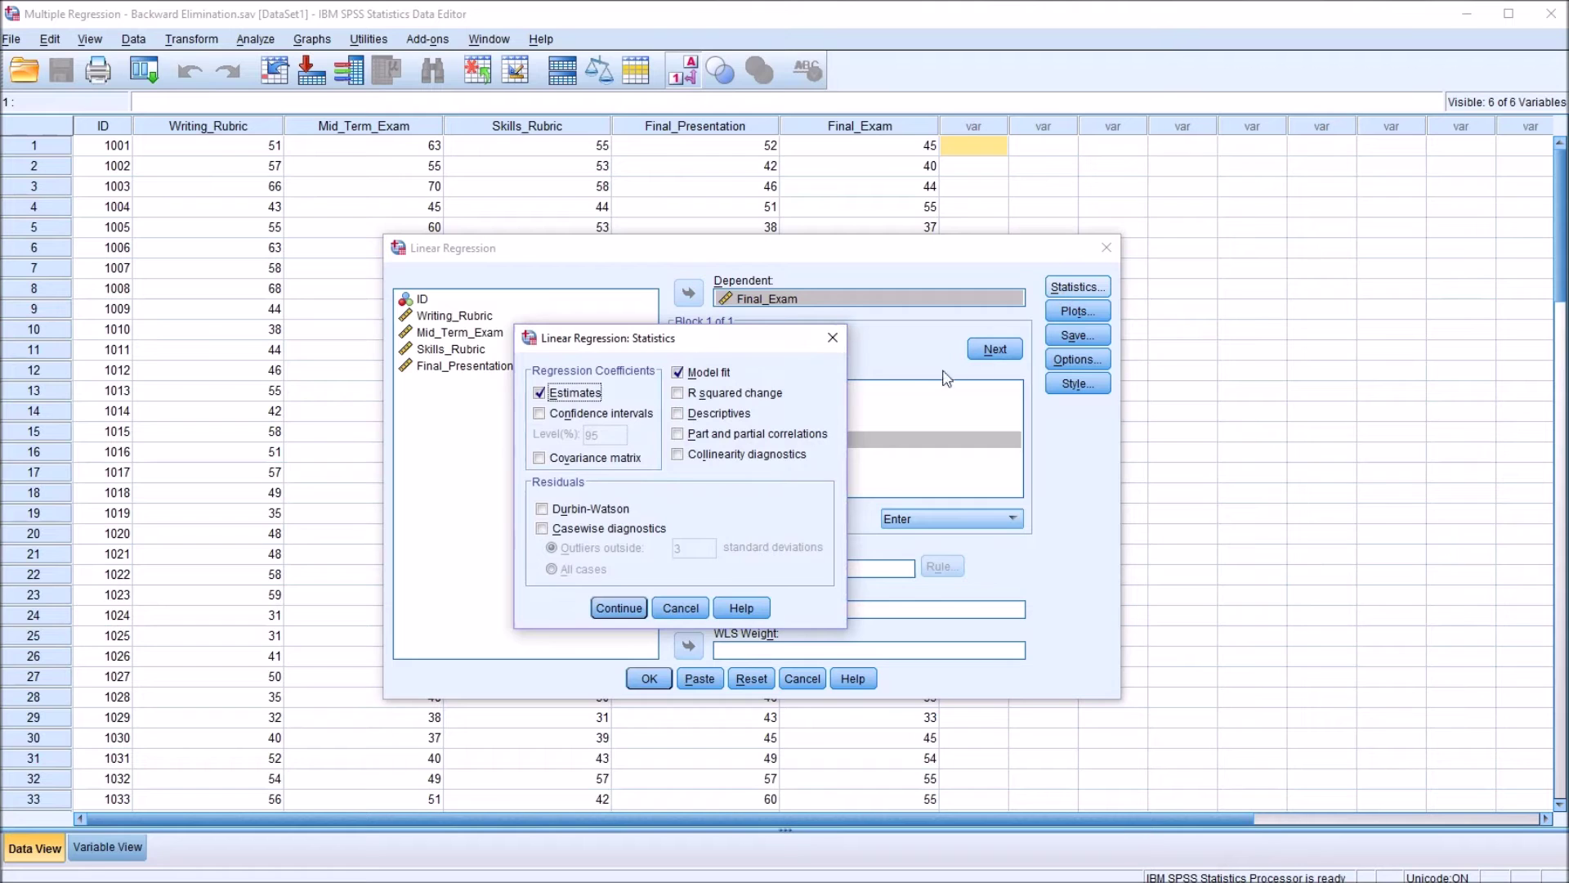
click(680, 396)
click(621, 609)
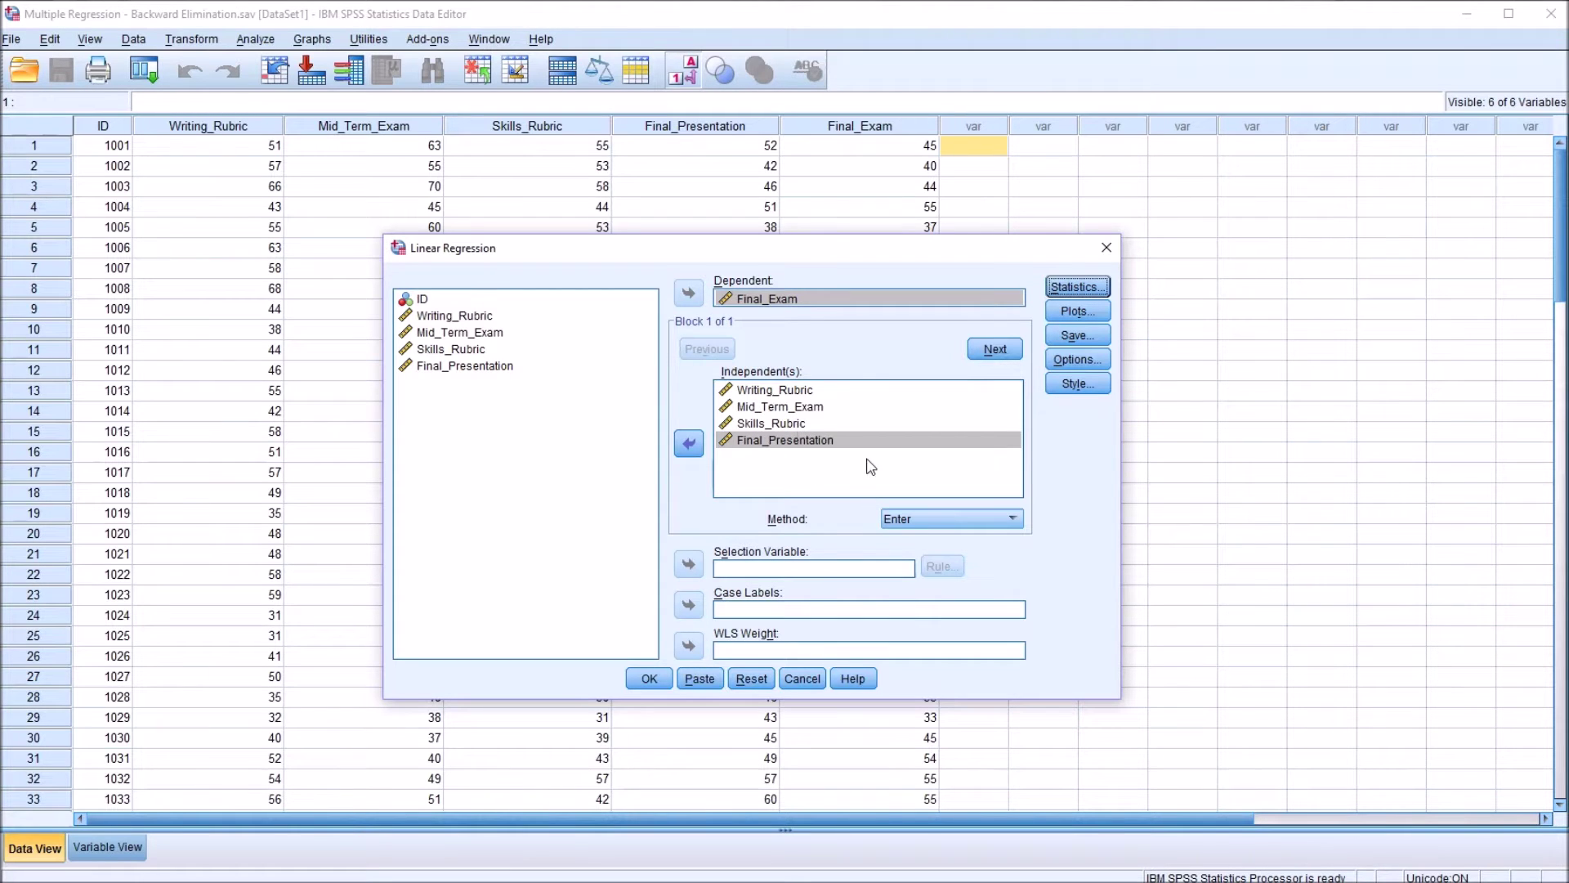
Set the variable entry method to Backward for the four predictors and run the regression
click(1013, 519)
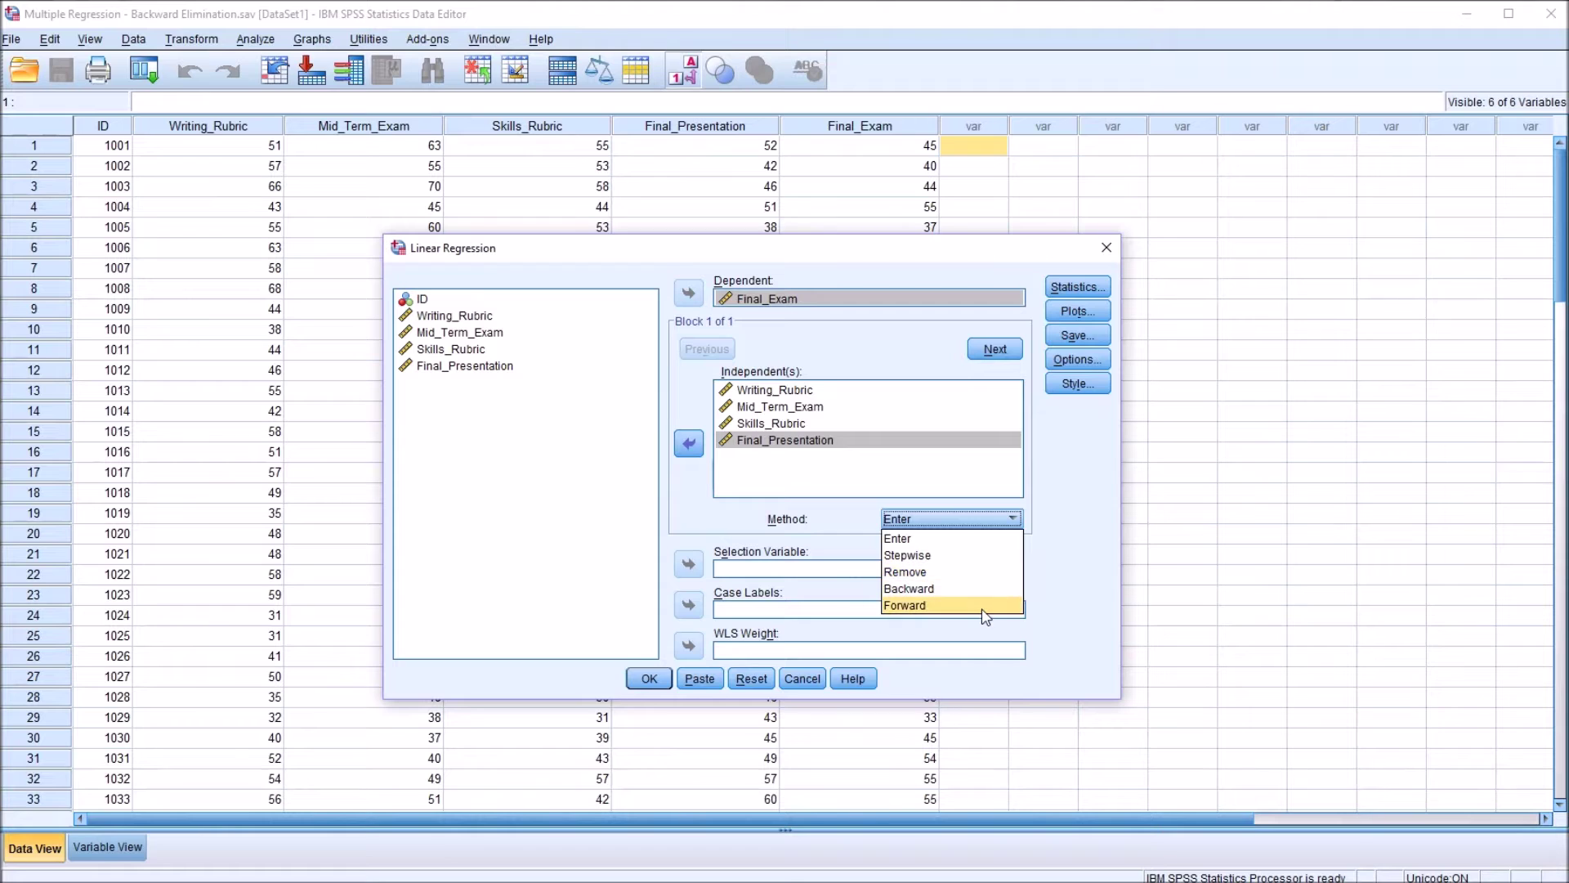
click(909, 588)
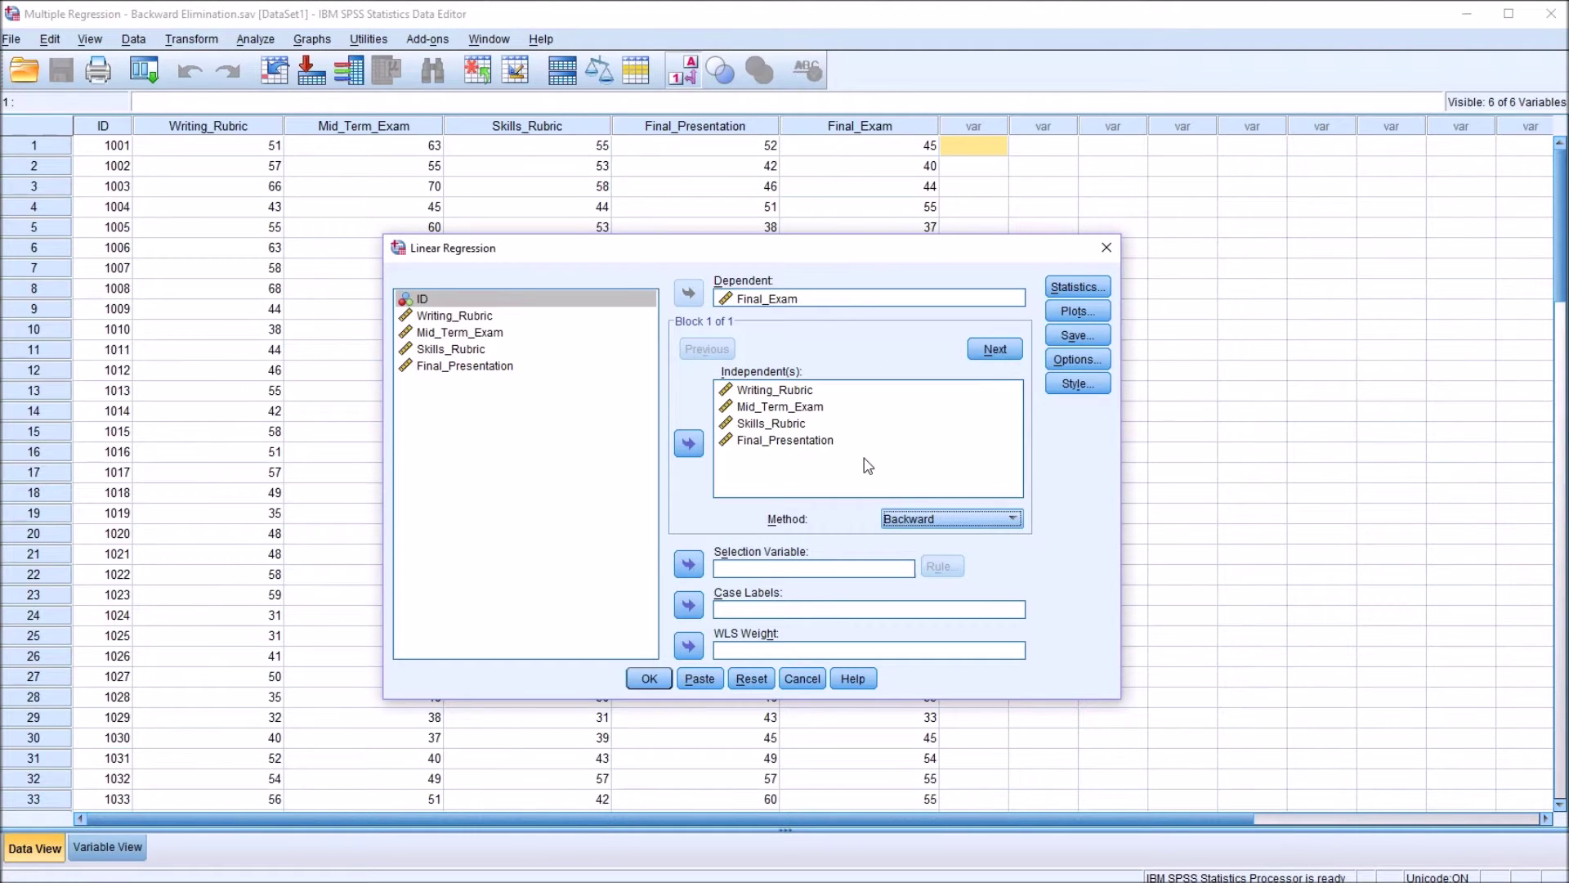
click(778, 392)
click(783, 407)
click(788, 425)
click(783, 444)
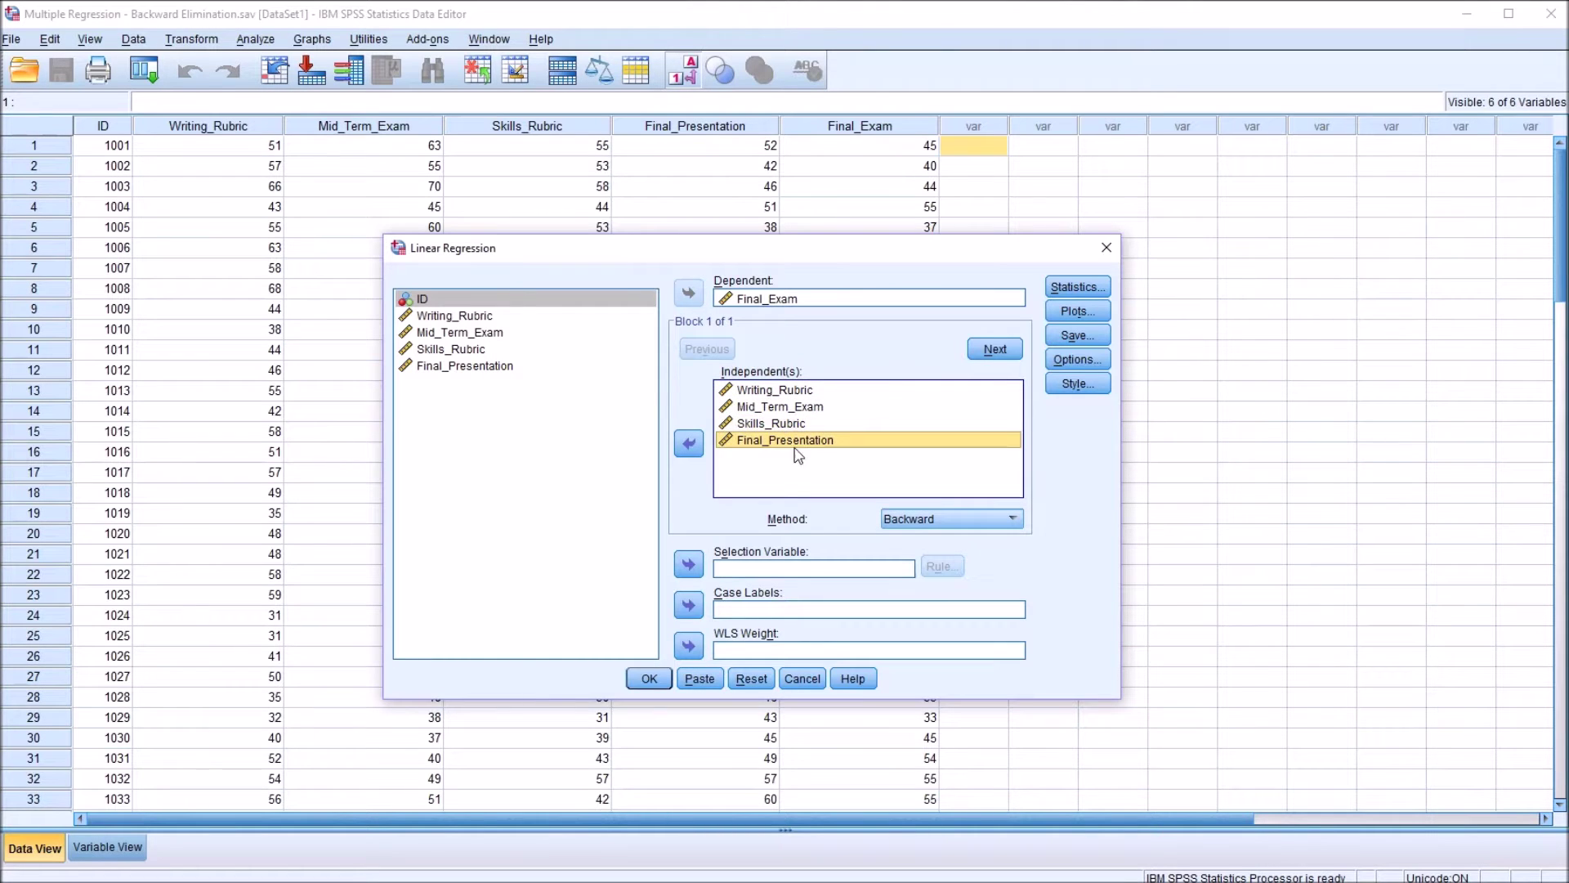
click(761, 392)
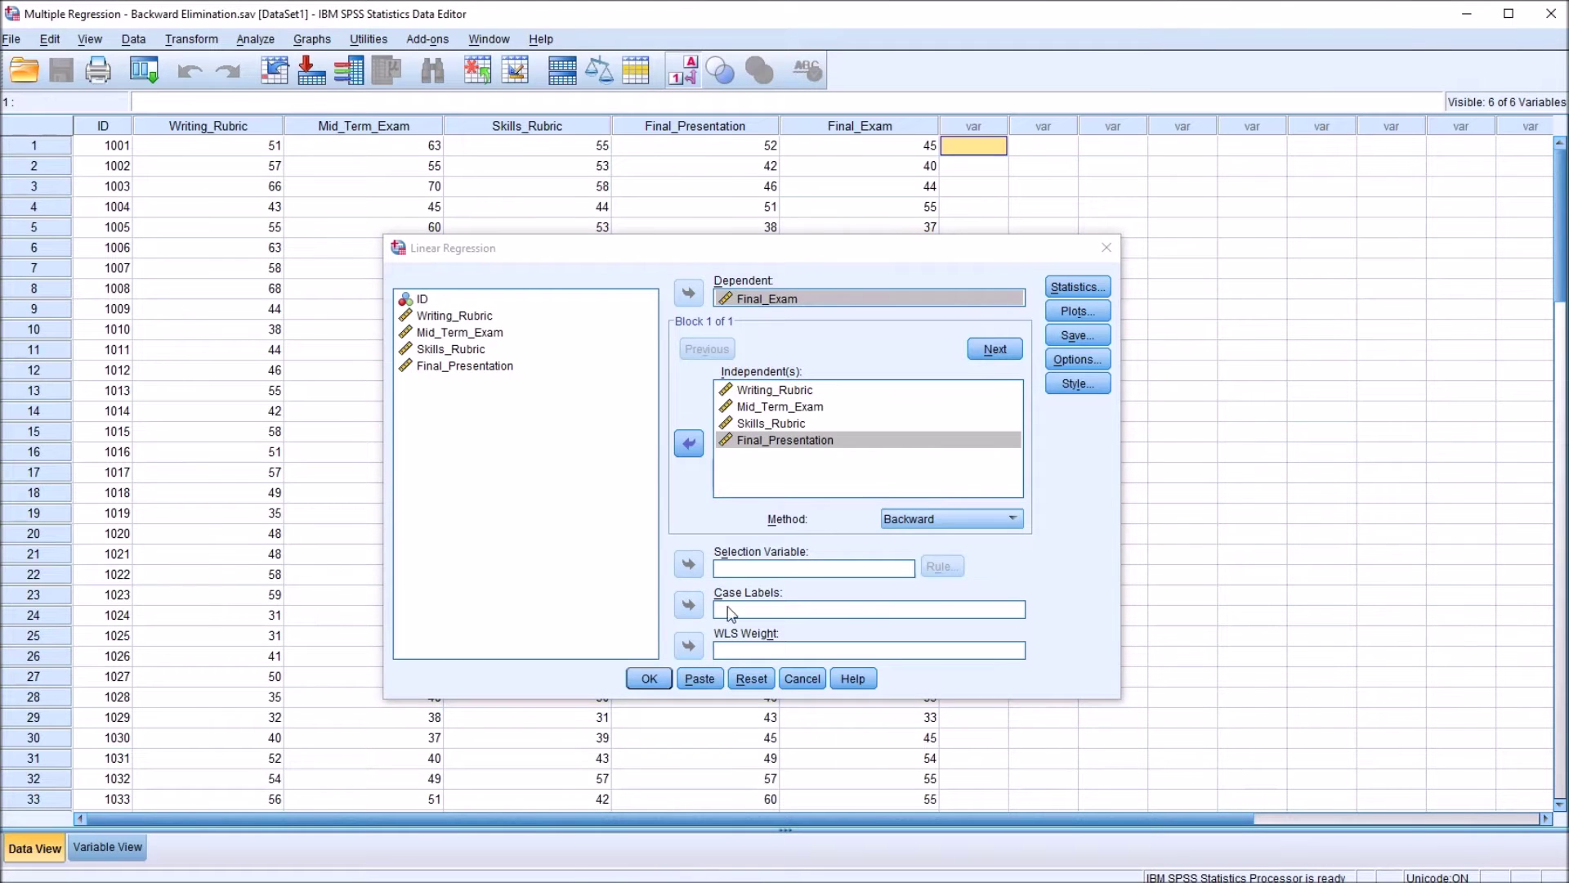
click(650, 679)
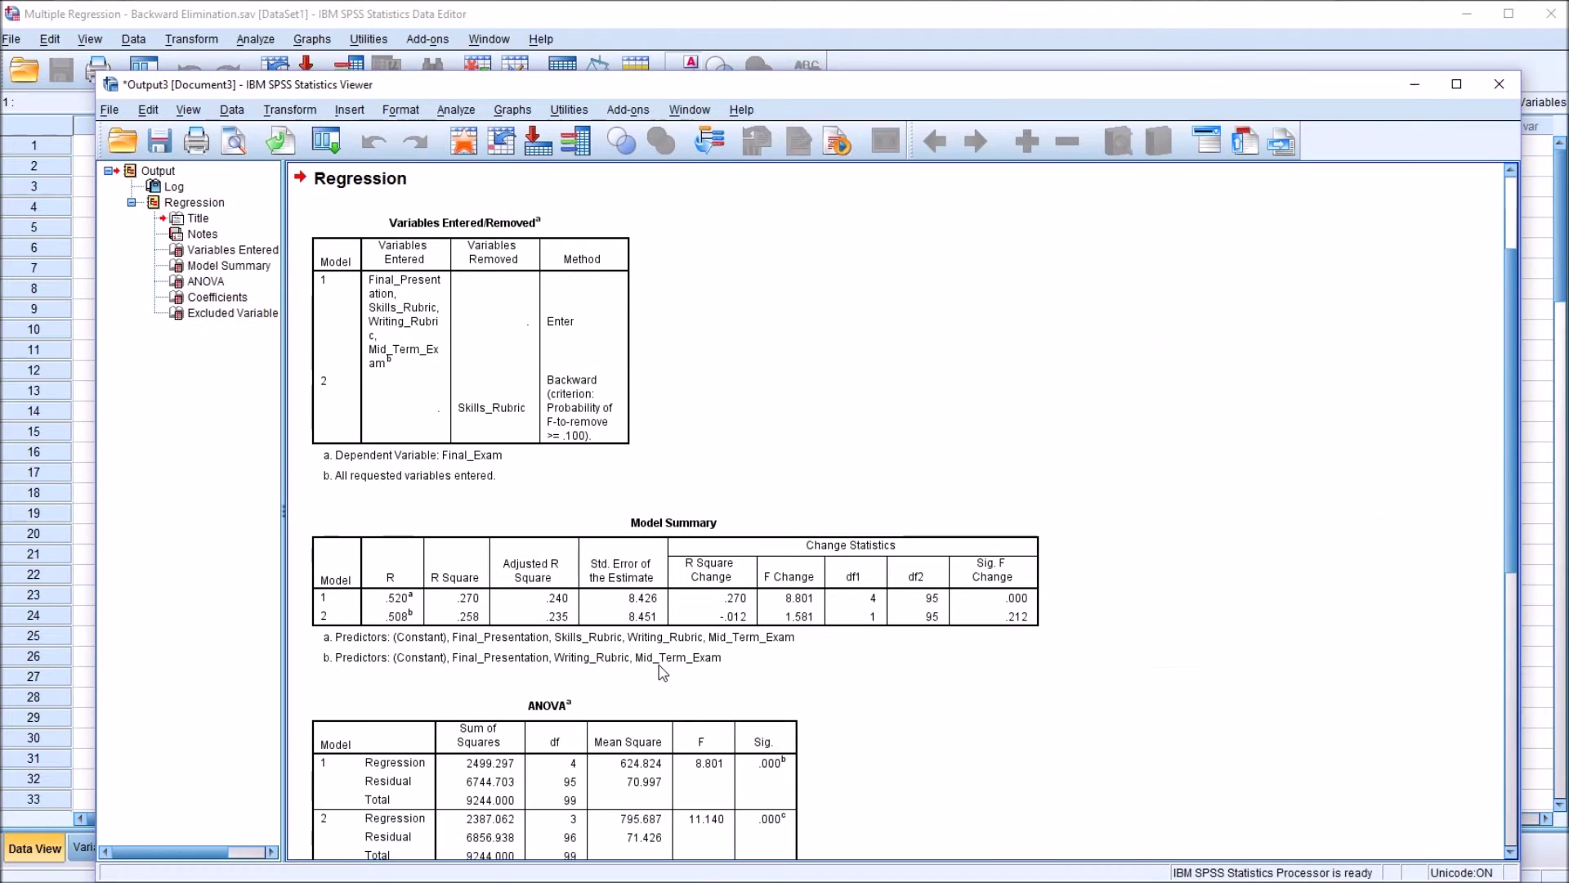
Review the backward-elimination output, examining the regression syntax, Variables Entered/Removed, Model Summary, ANOVA, Coefficients and Excluded Variables tables
drag(1514, 382, 1513, 292)
click(572, 290)
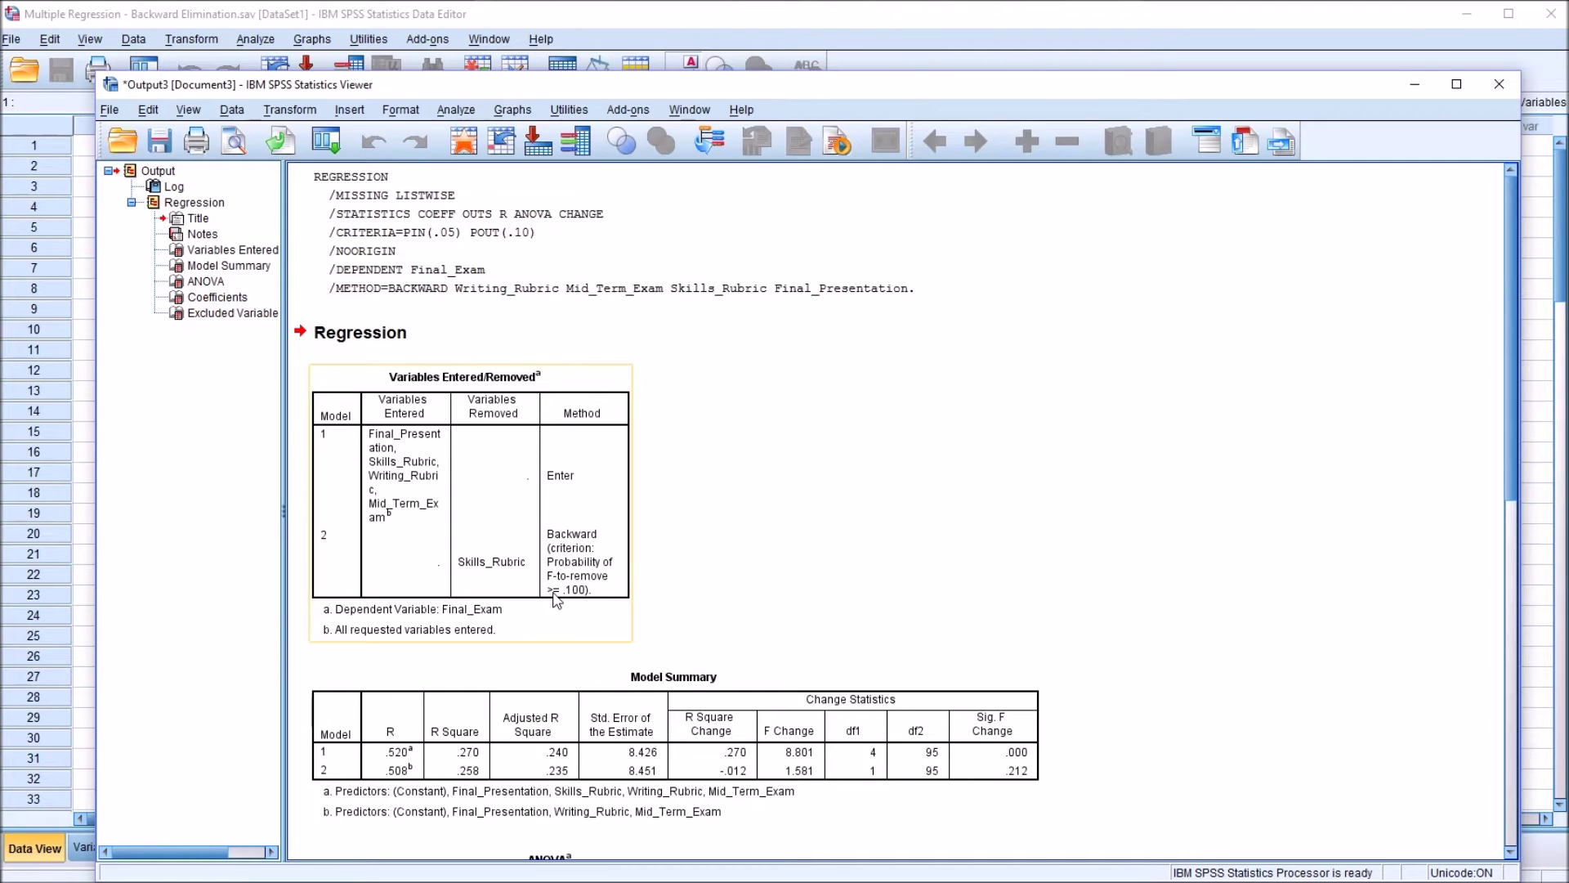
click(554, 267)
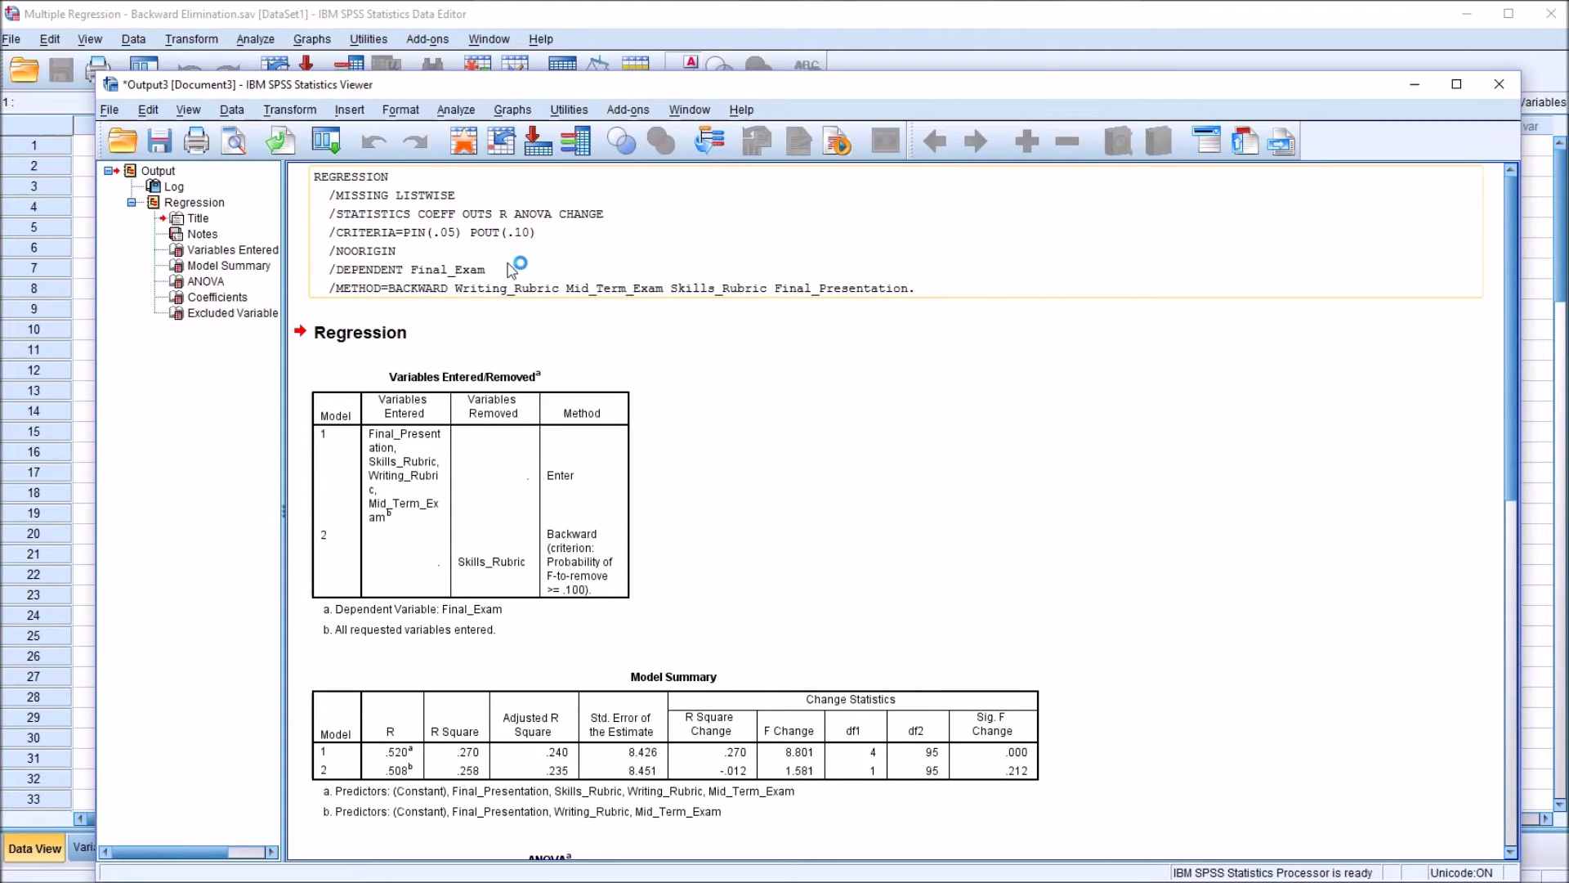
click(621, 314)
drag(1524, 422, 1524, 593)
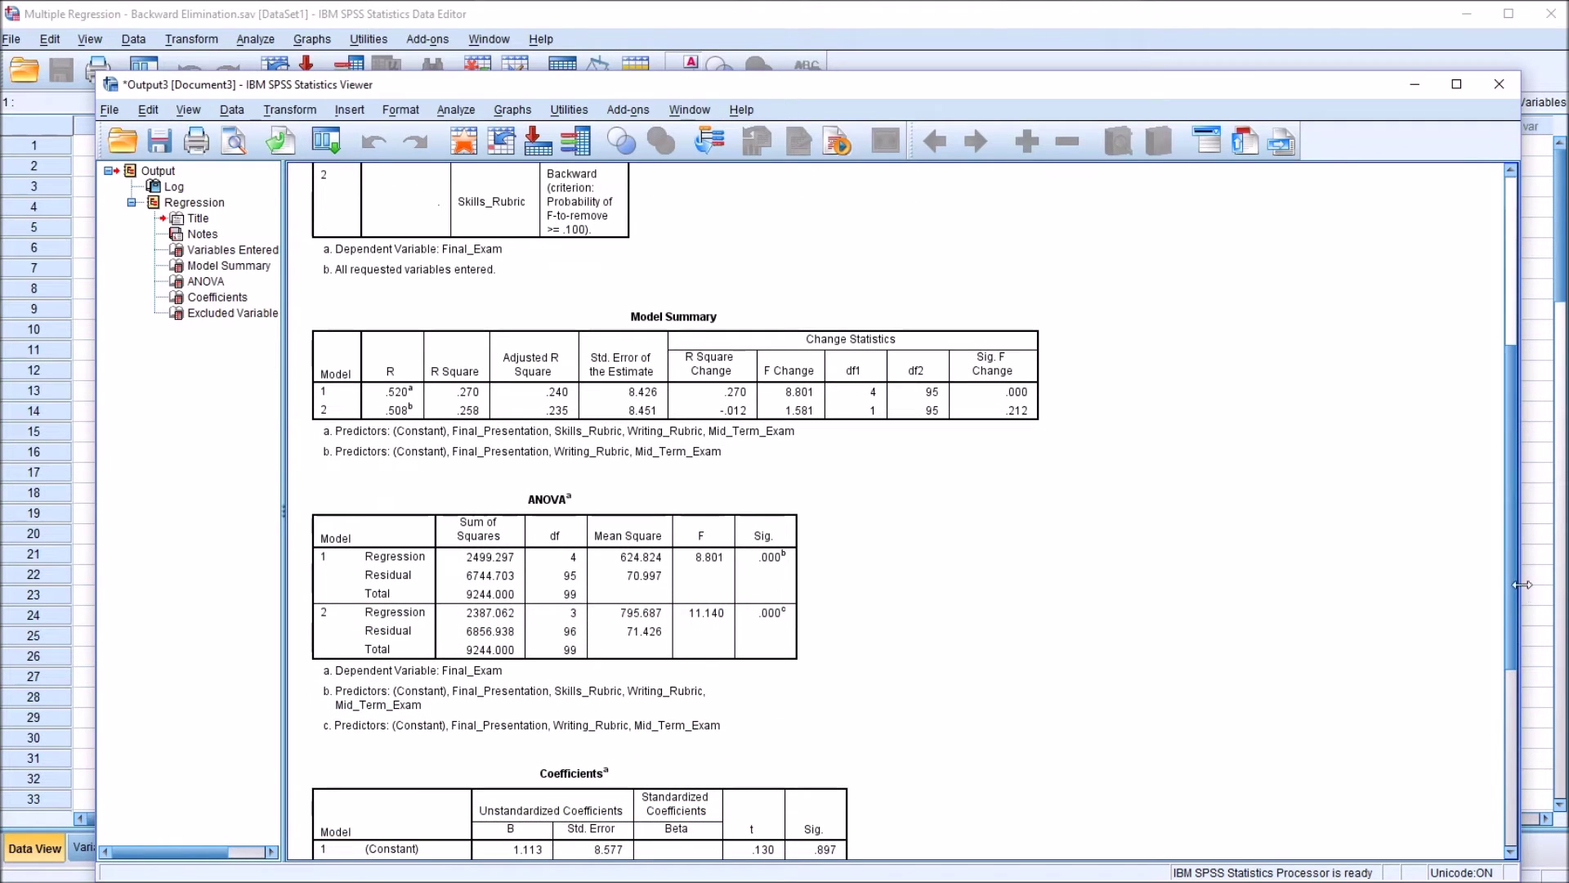
click(685, 458)
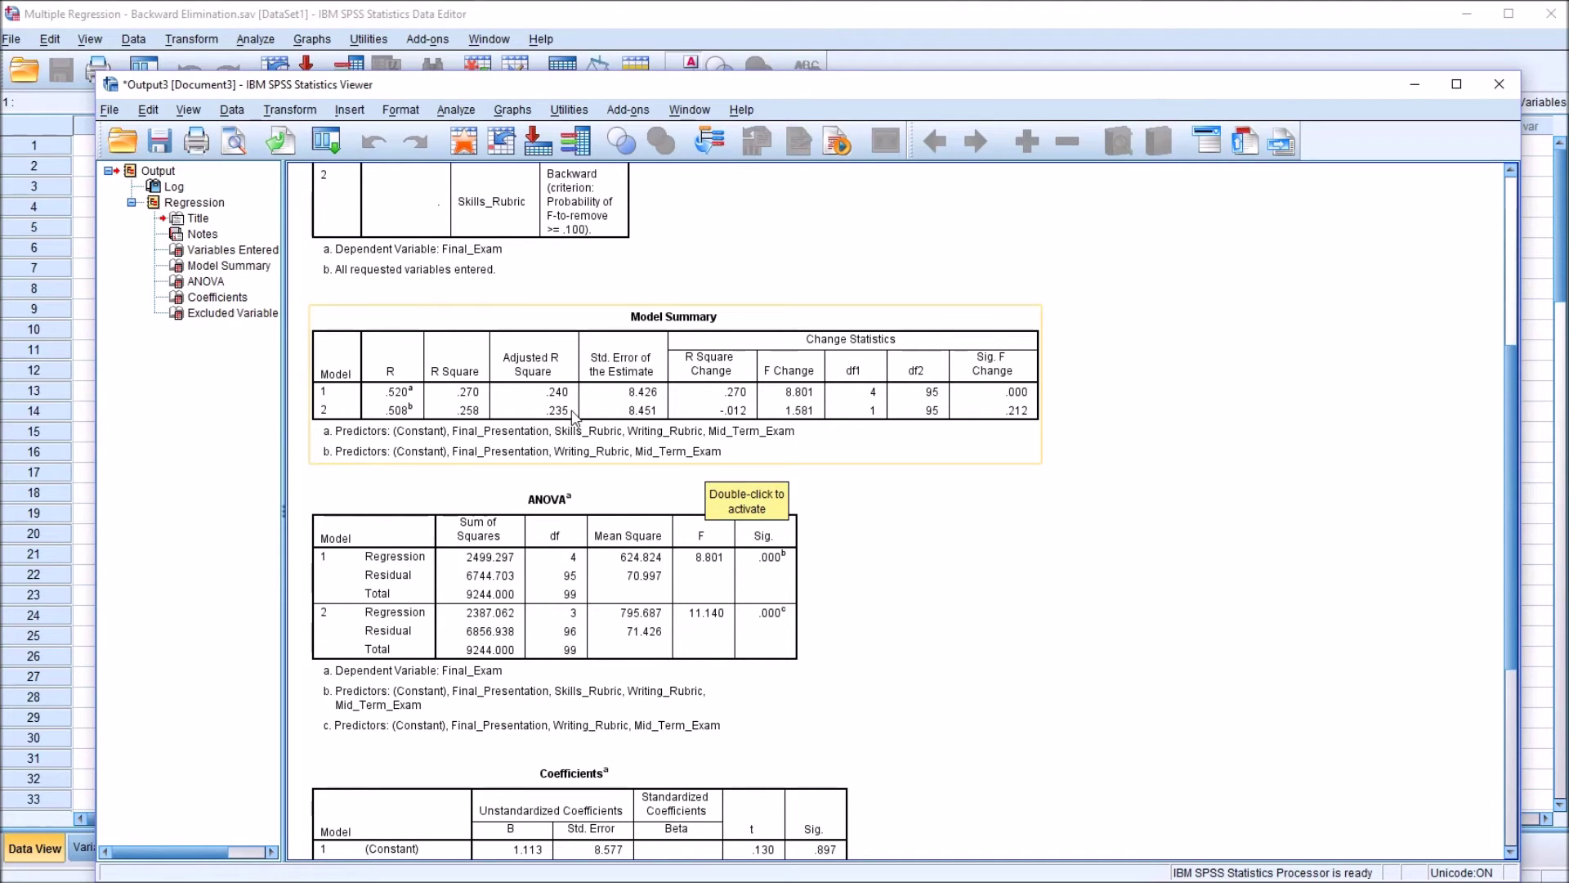
scroll(1518, 521, down, 3)
scroll(1518, 521, down, 3)
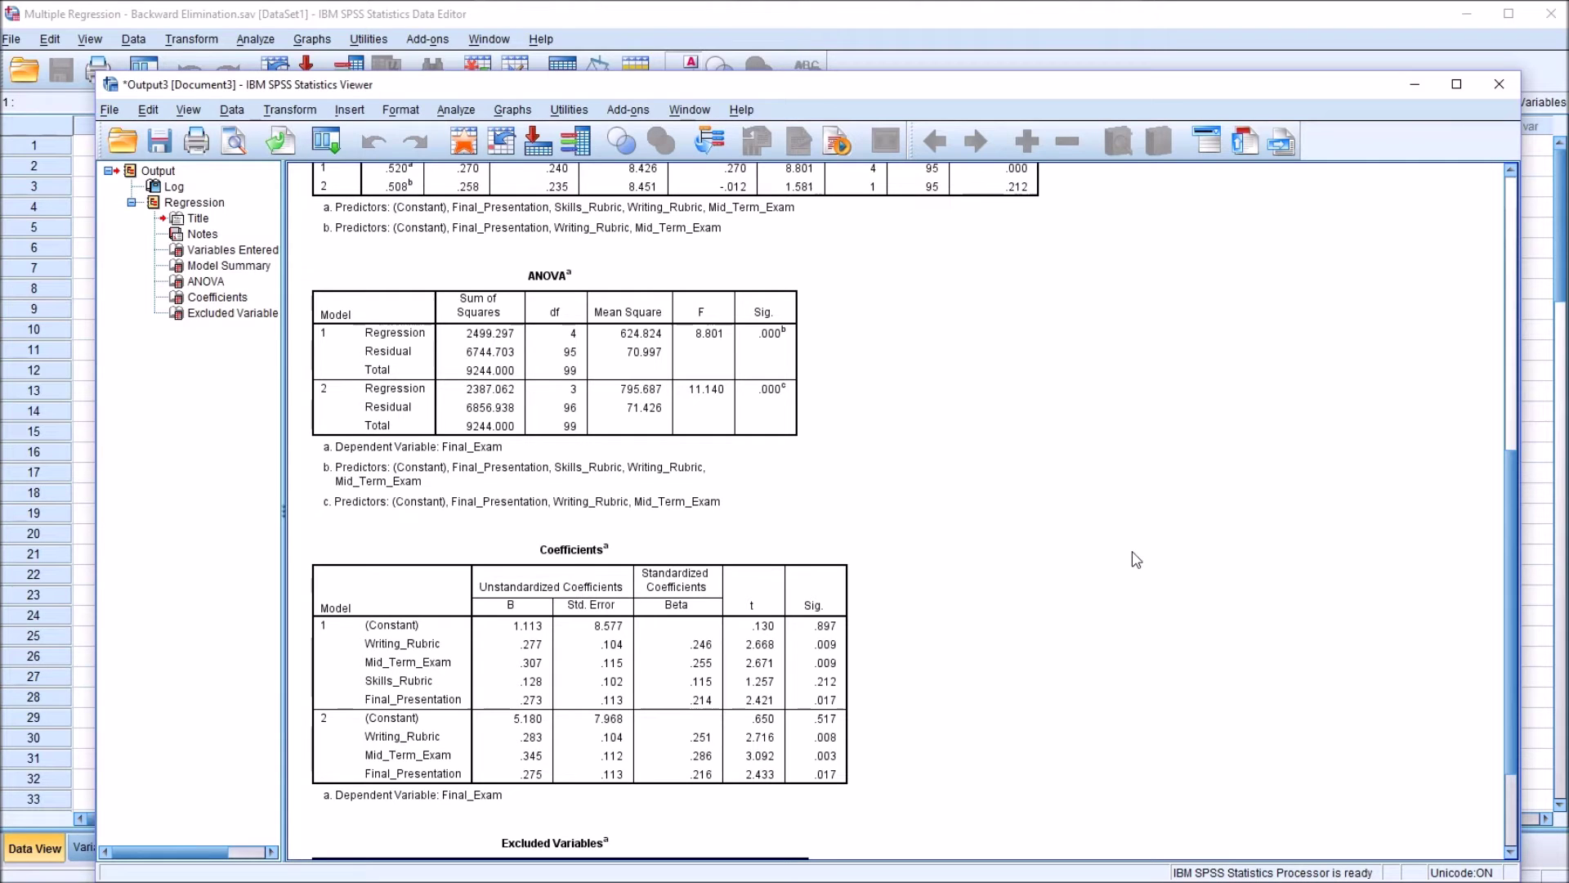
click(773, 357)
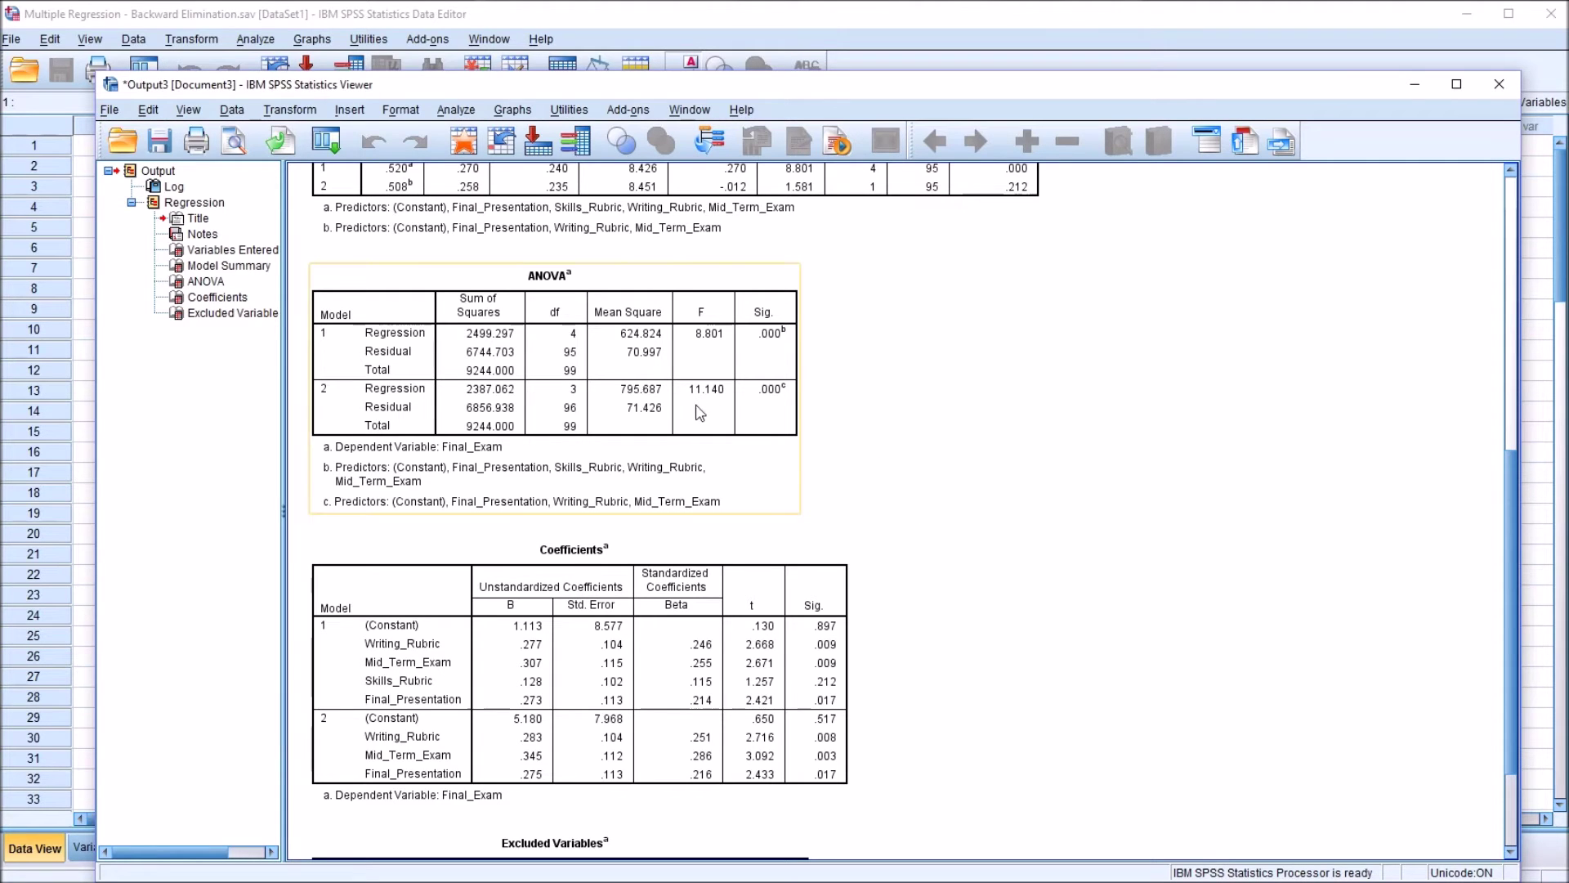
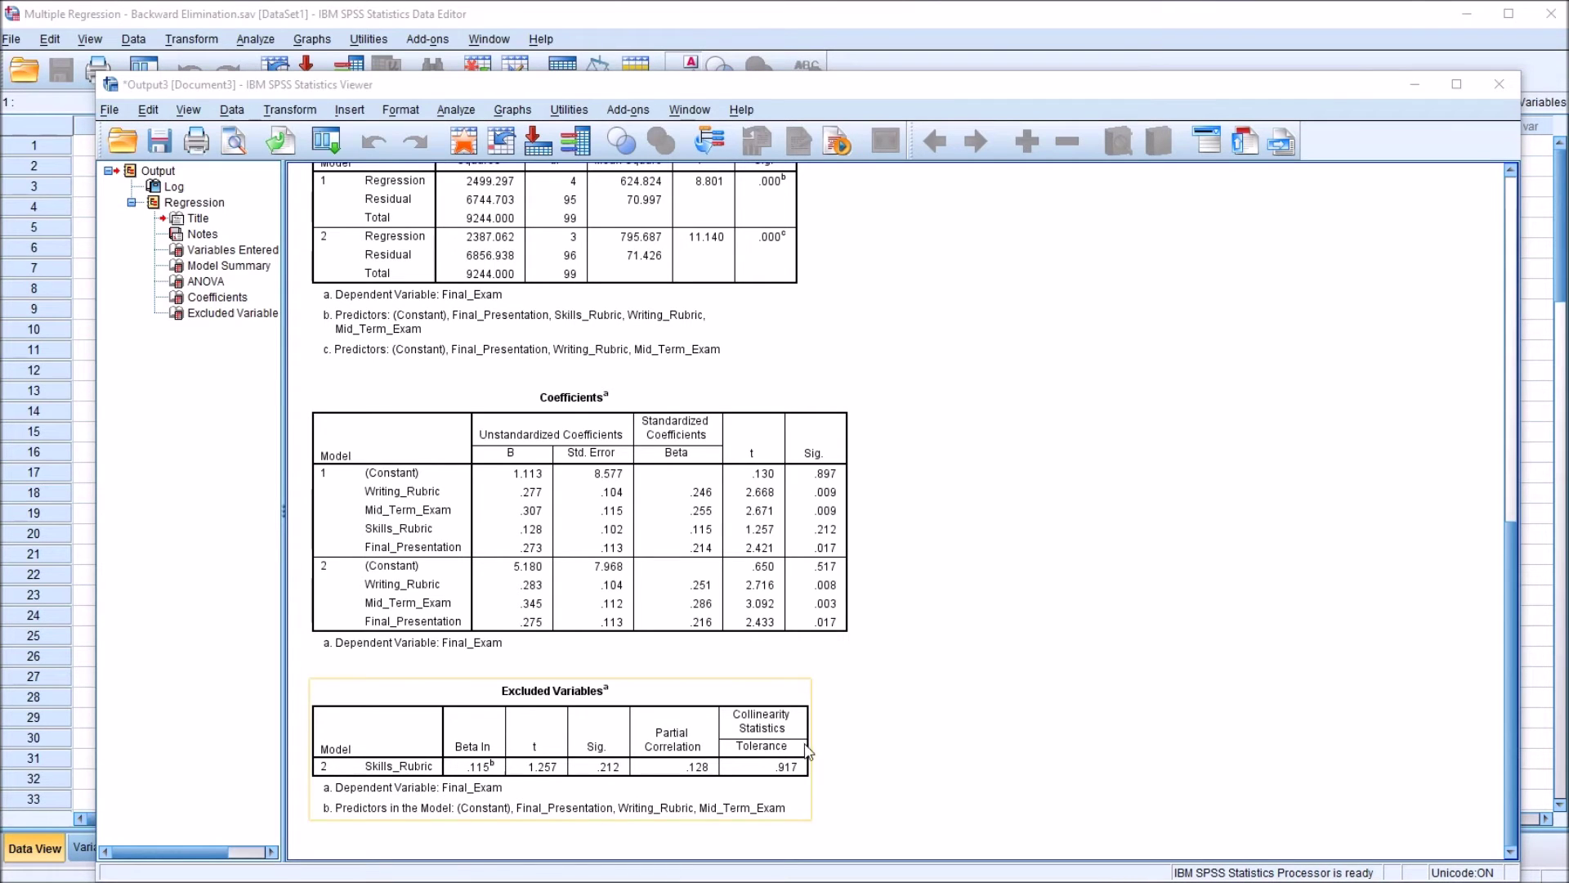
Rerun the linear regression of Final_Exam on the same four predictors with the entry method set to Forward
drag(1509, 604, 1514, 244)
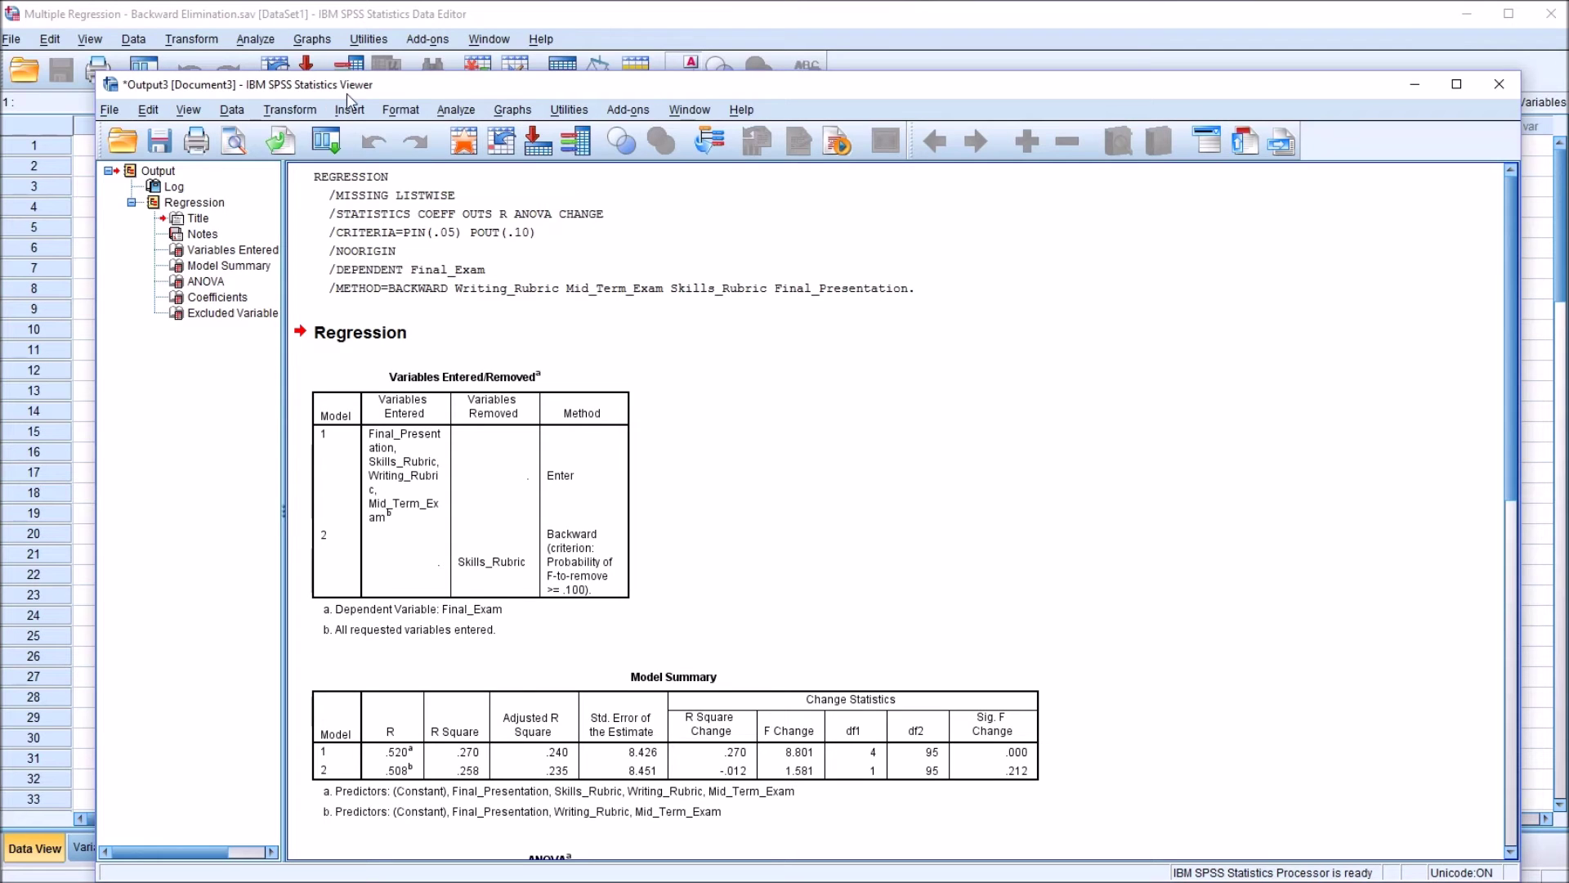
click(451, 111)
mouse_move(537, 285)
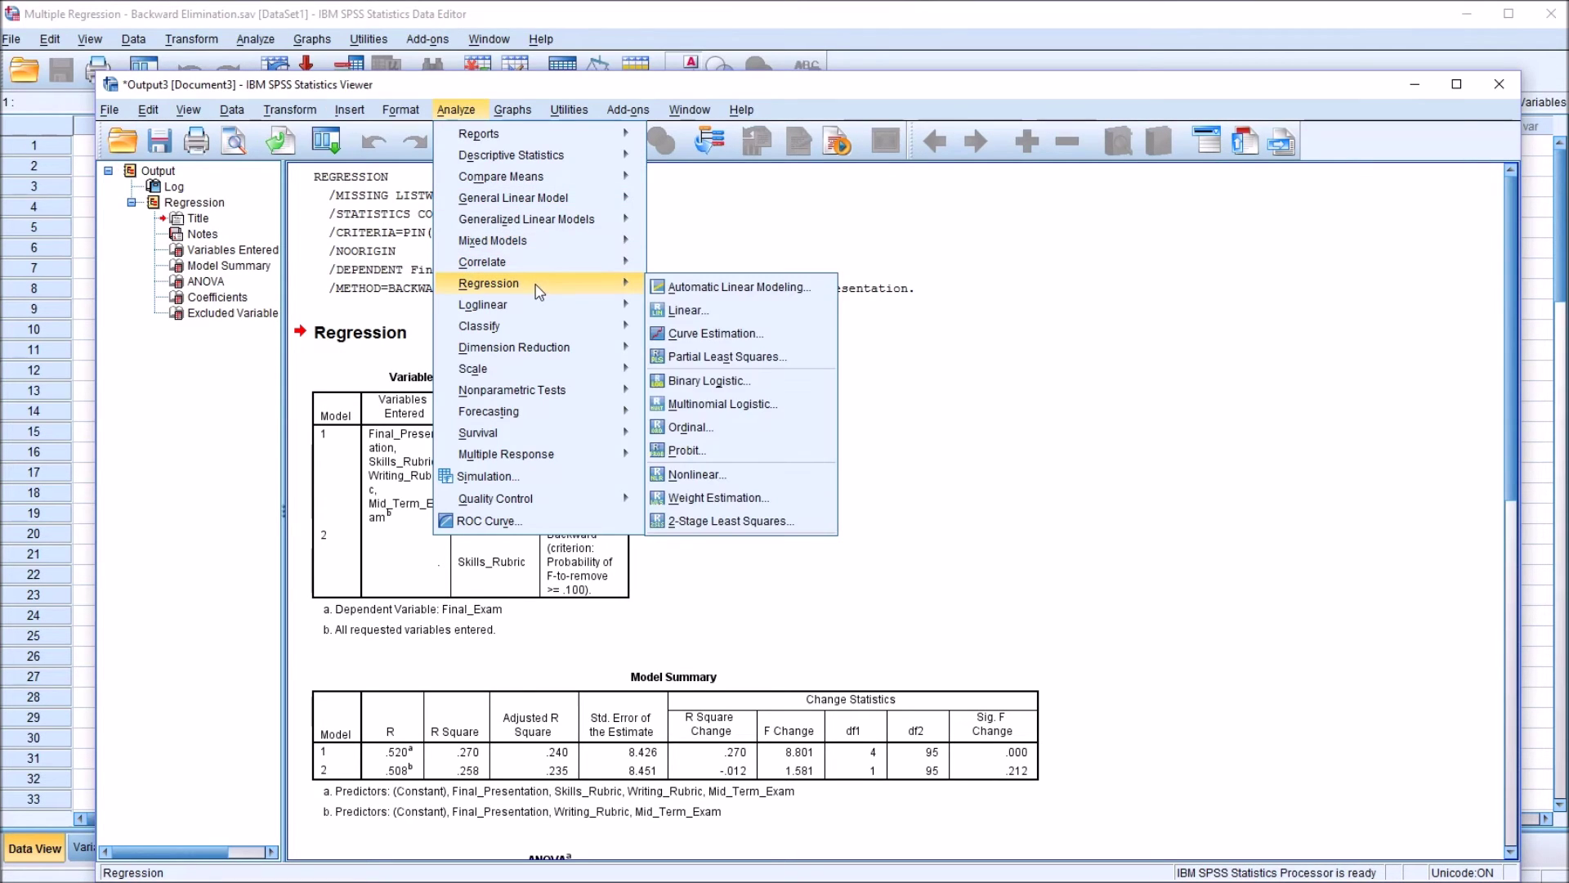
click(690, 310)
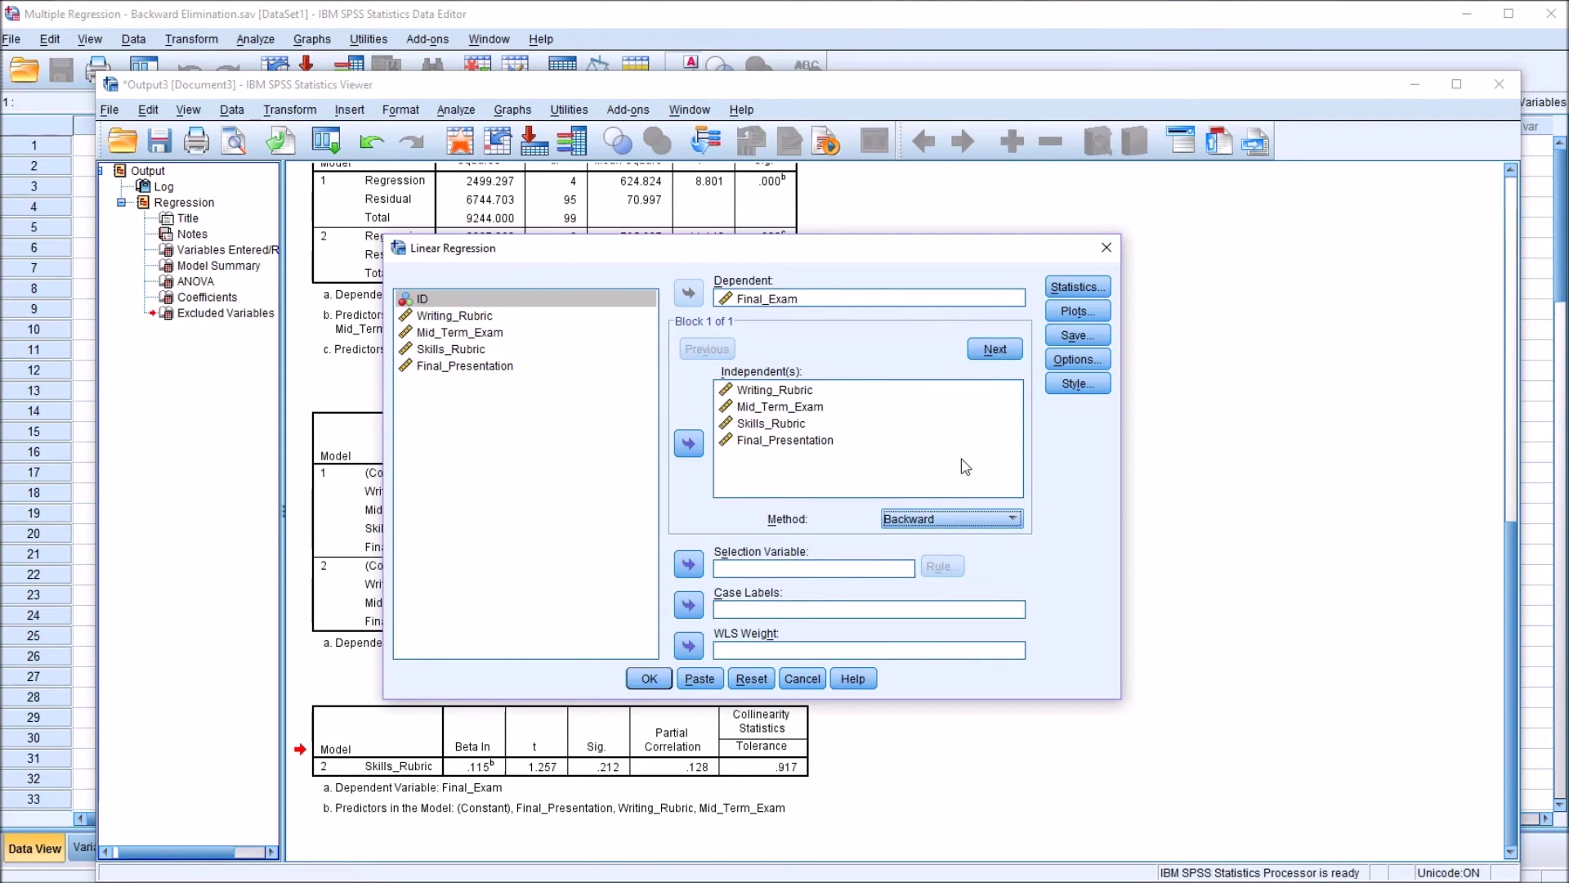
click(1014, 519)
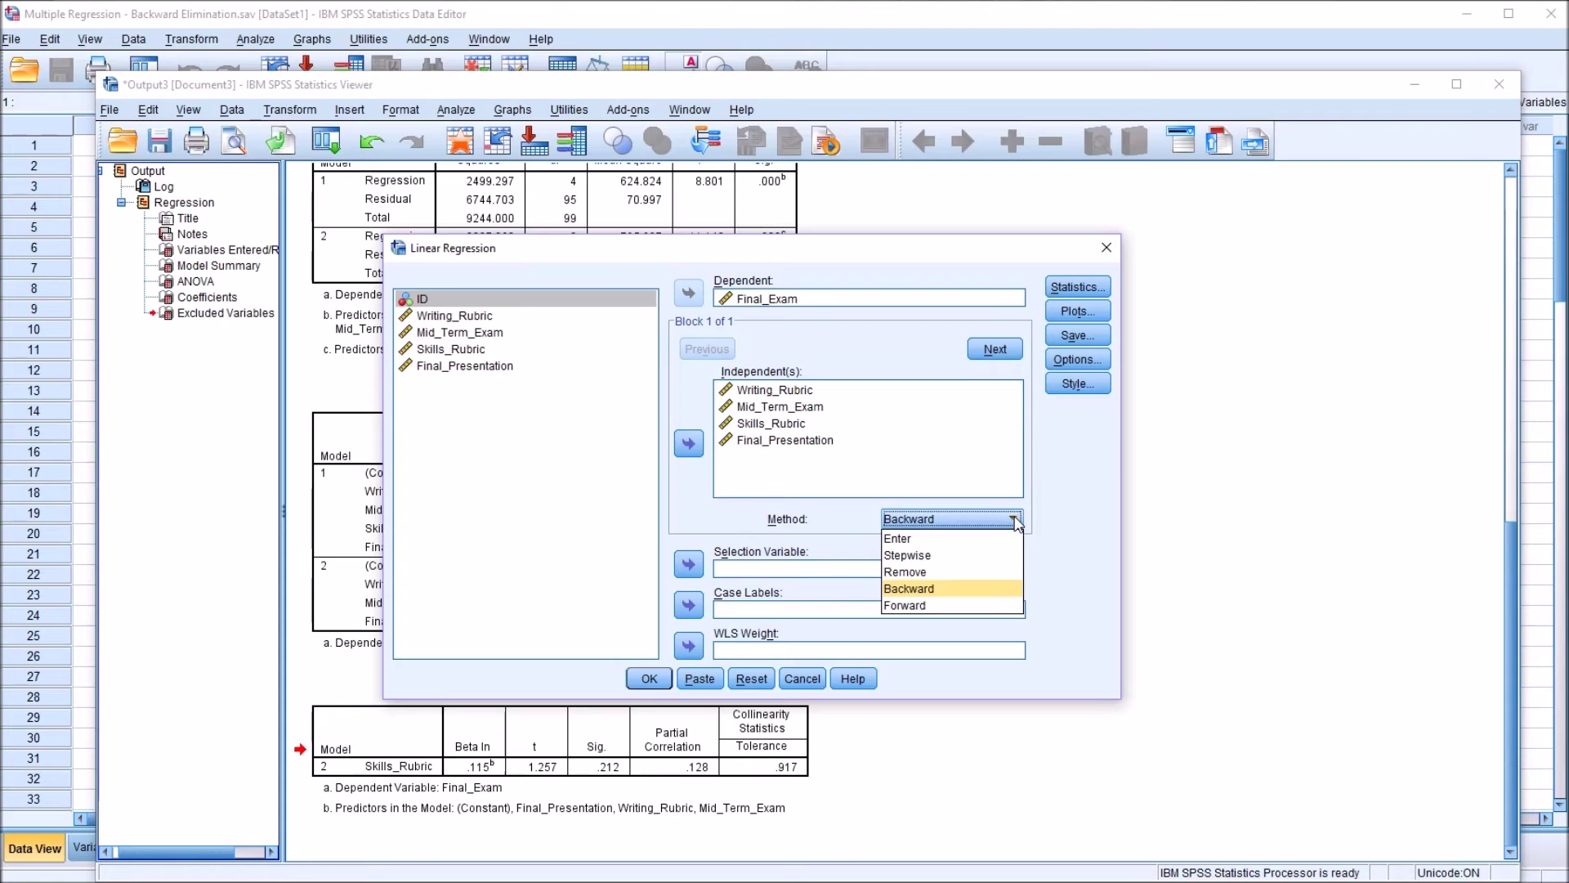
click(974, 609)
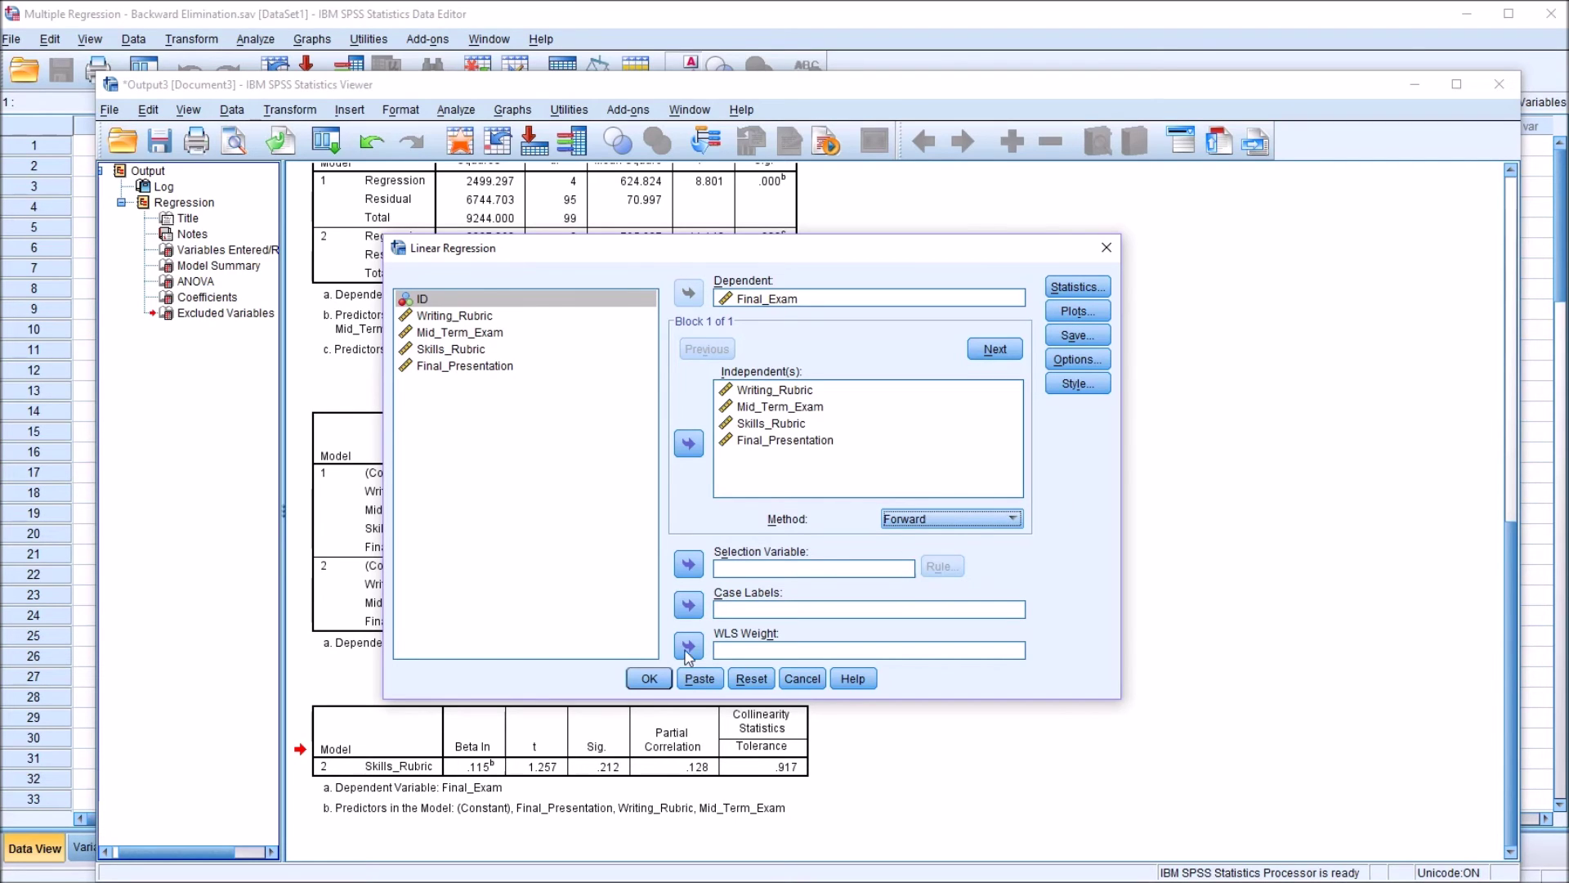
click(649, 680)
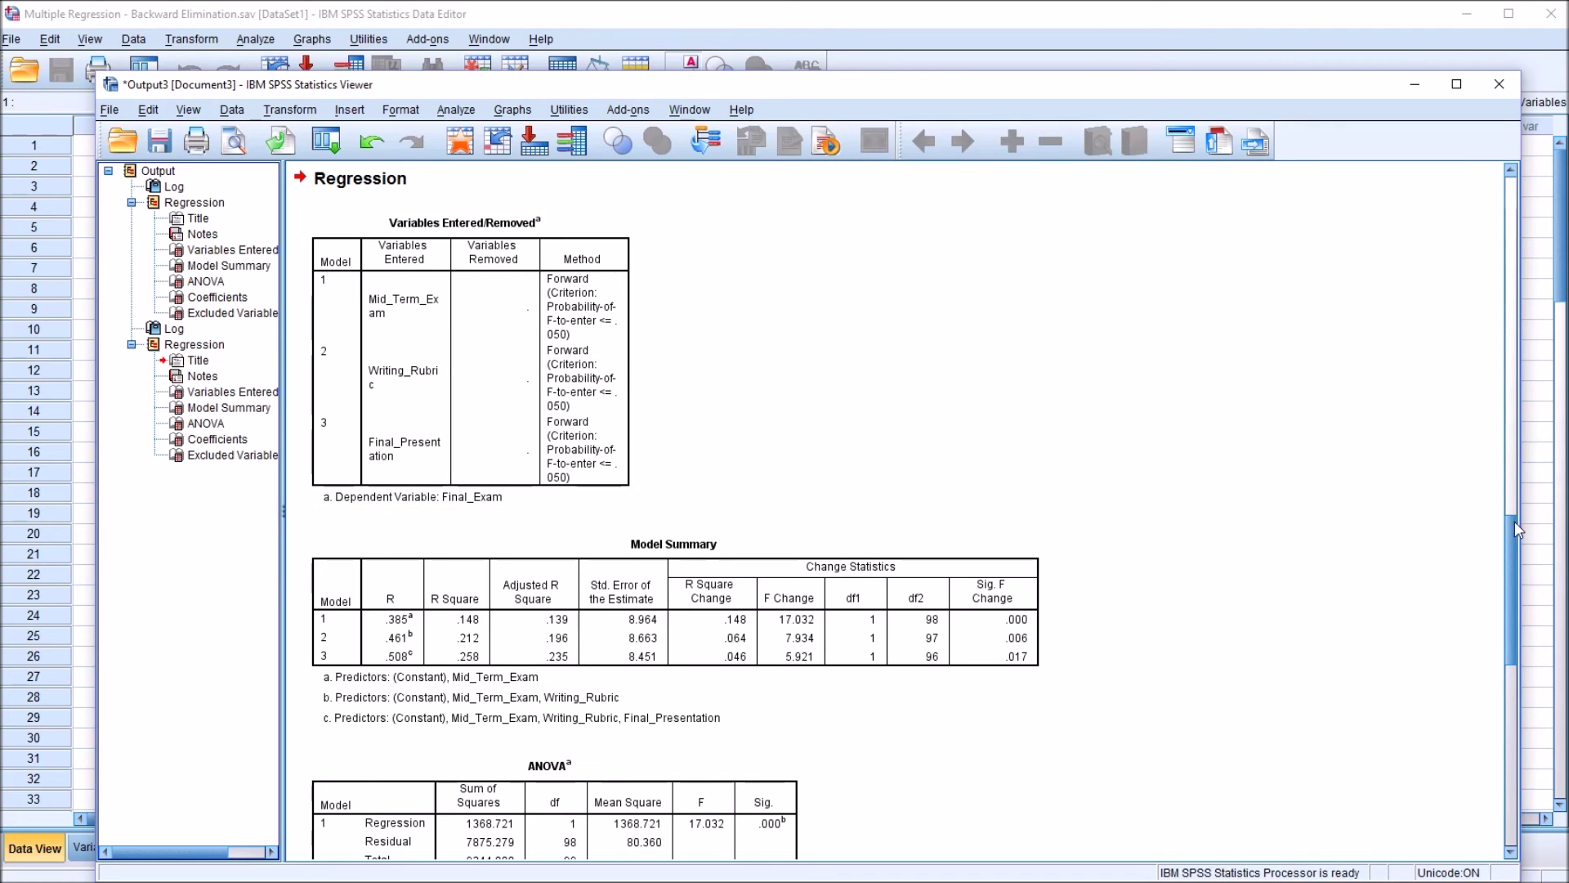
Examine the forward-selection output, from its syntax and Variables Entered/Removed table through Model Summary, ANOVA, Coefficients and Excluded Variables
scroll(1516, 529, up, 5)
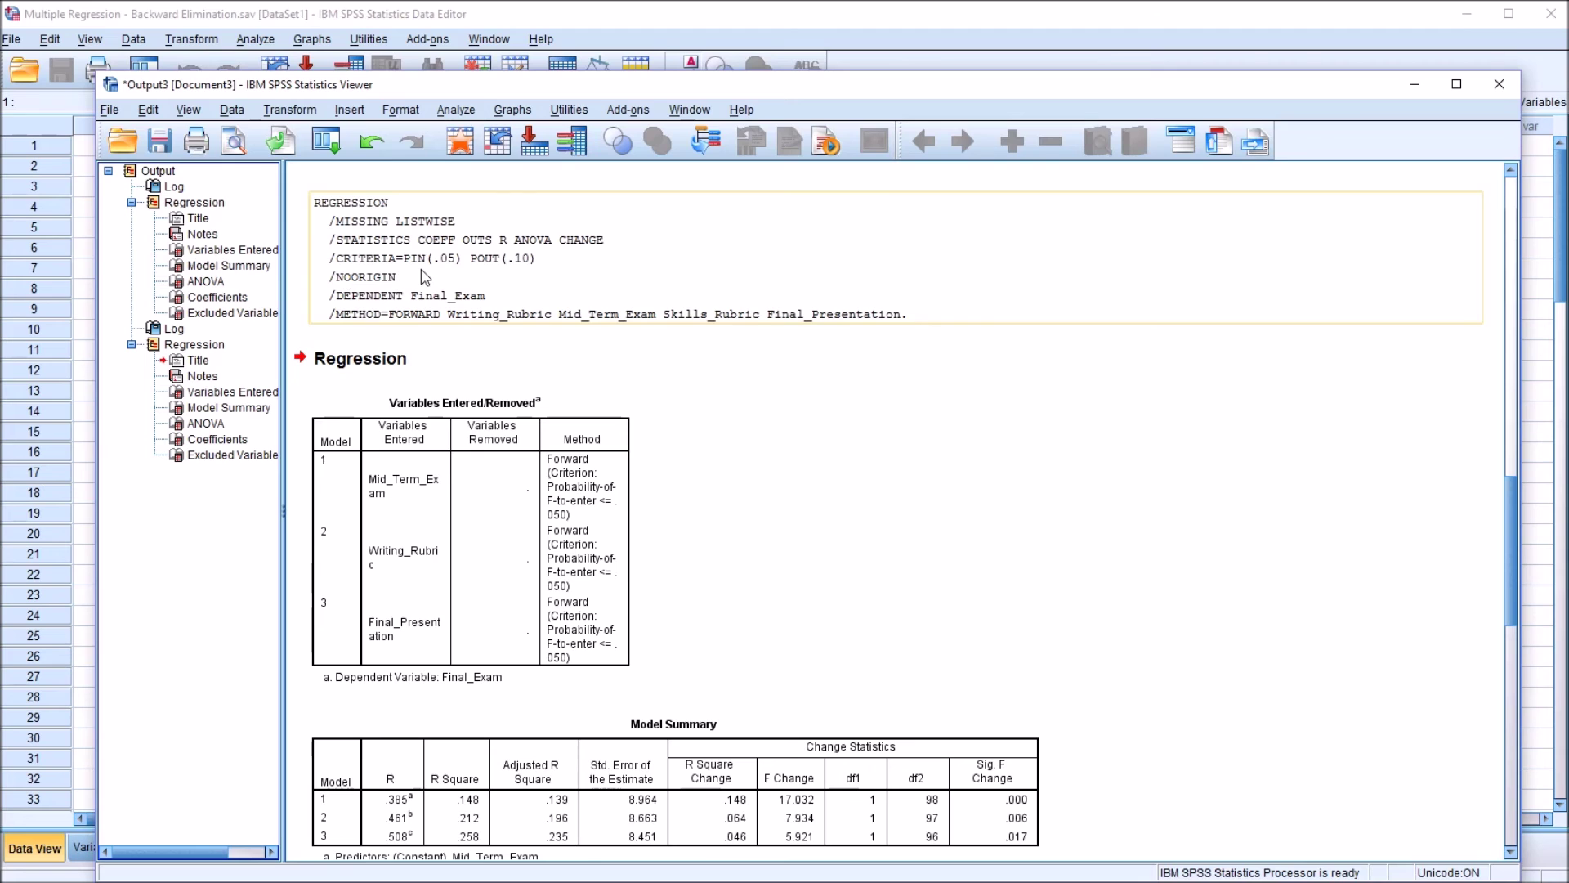
scroll(1509, 543, down, 5)
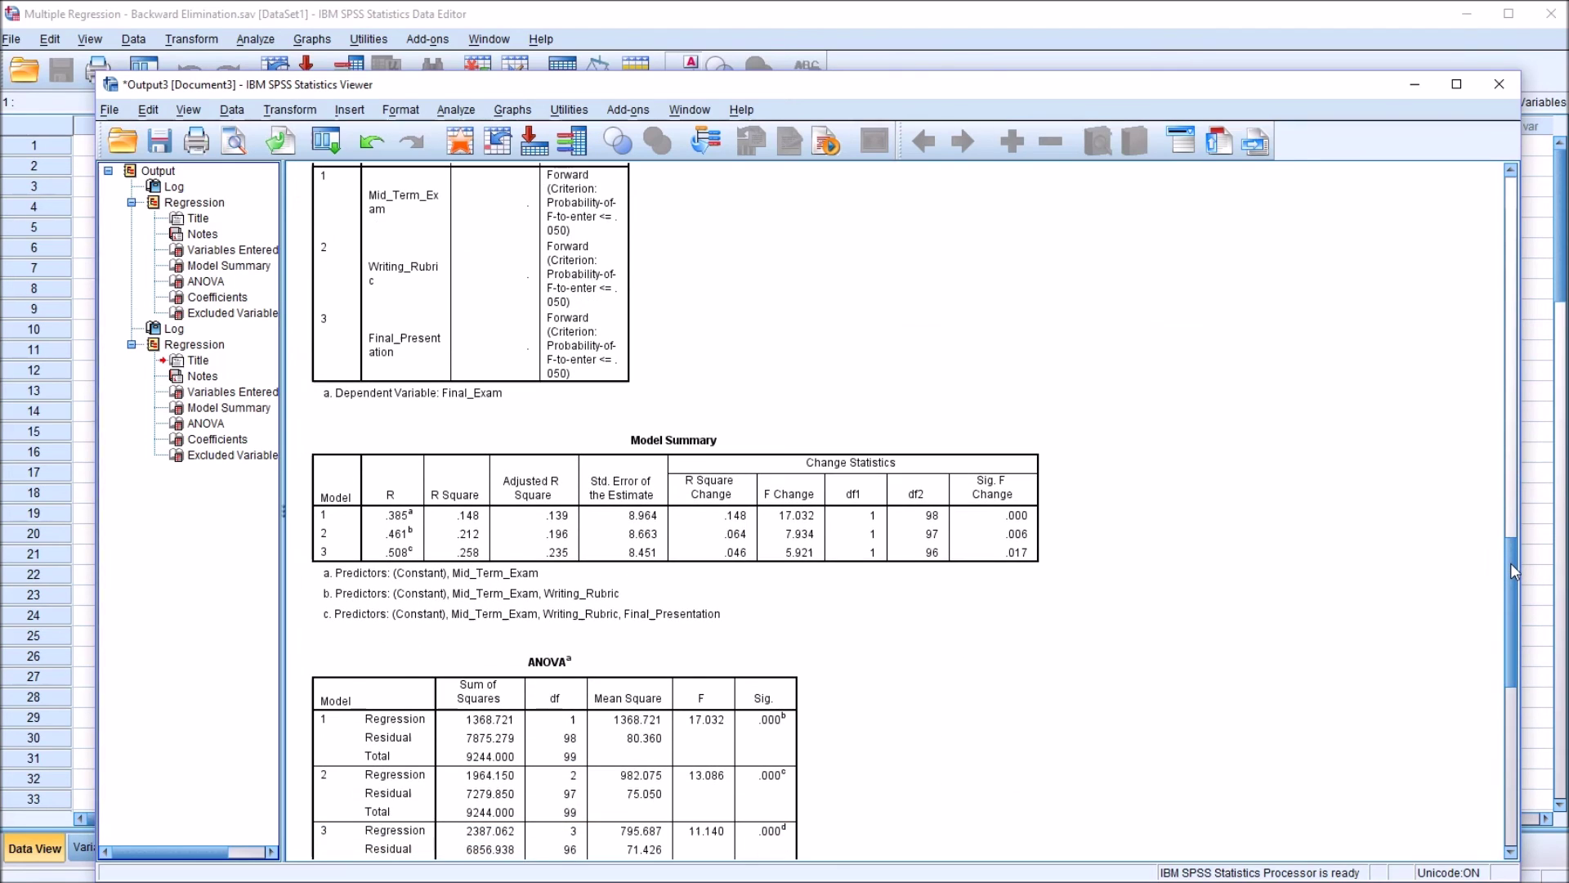
scroll(1510, 562, down, 3)
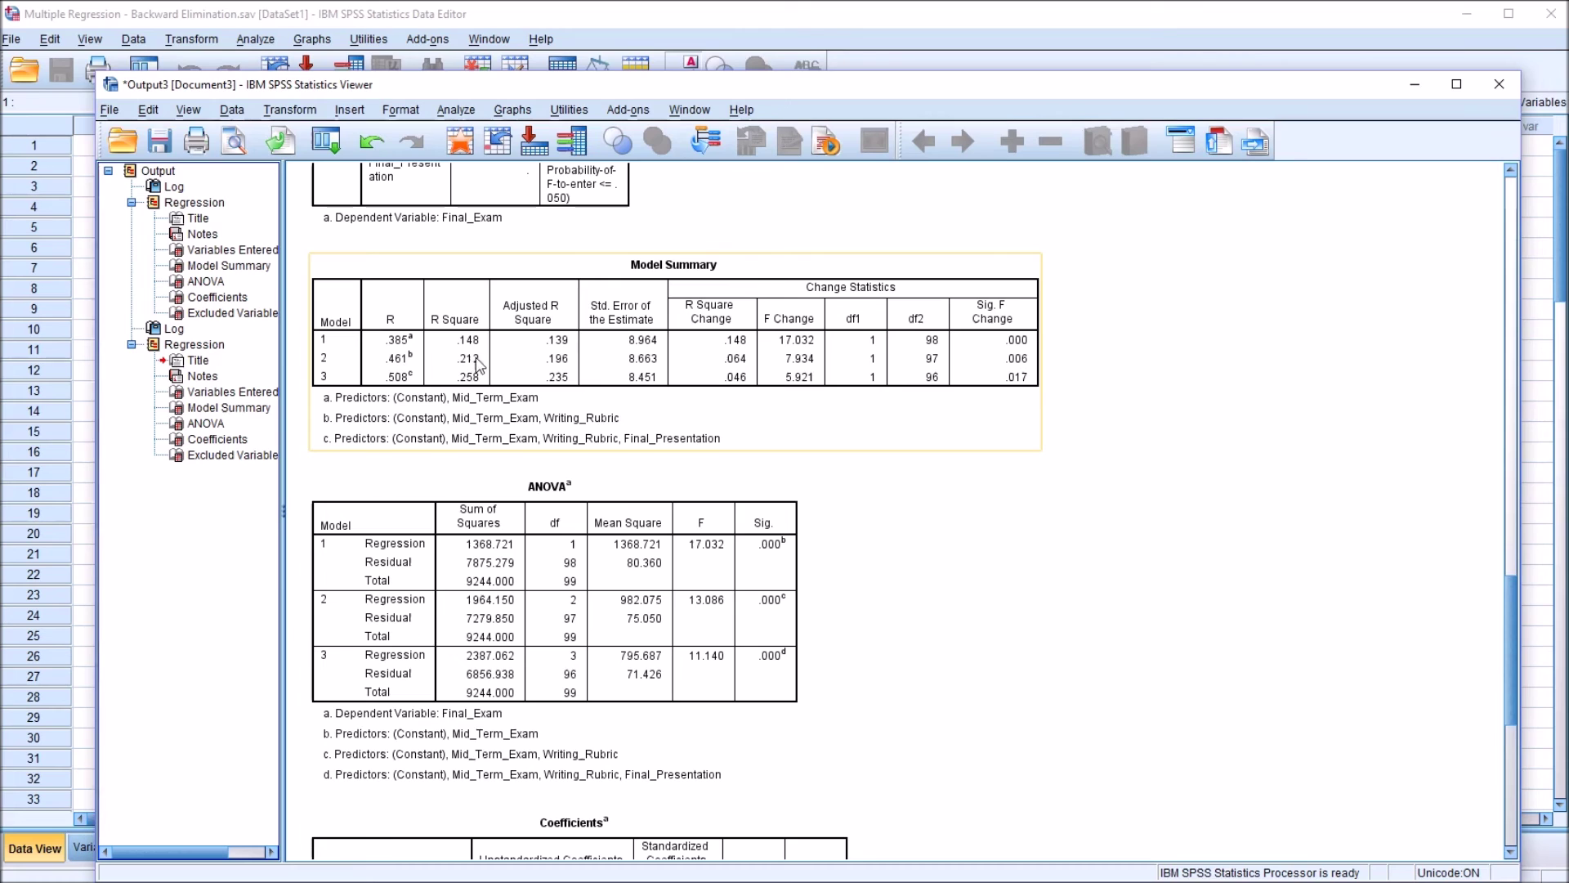
drag(1509, 592, 1508, 545)
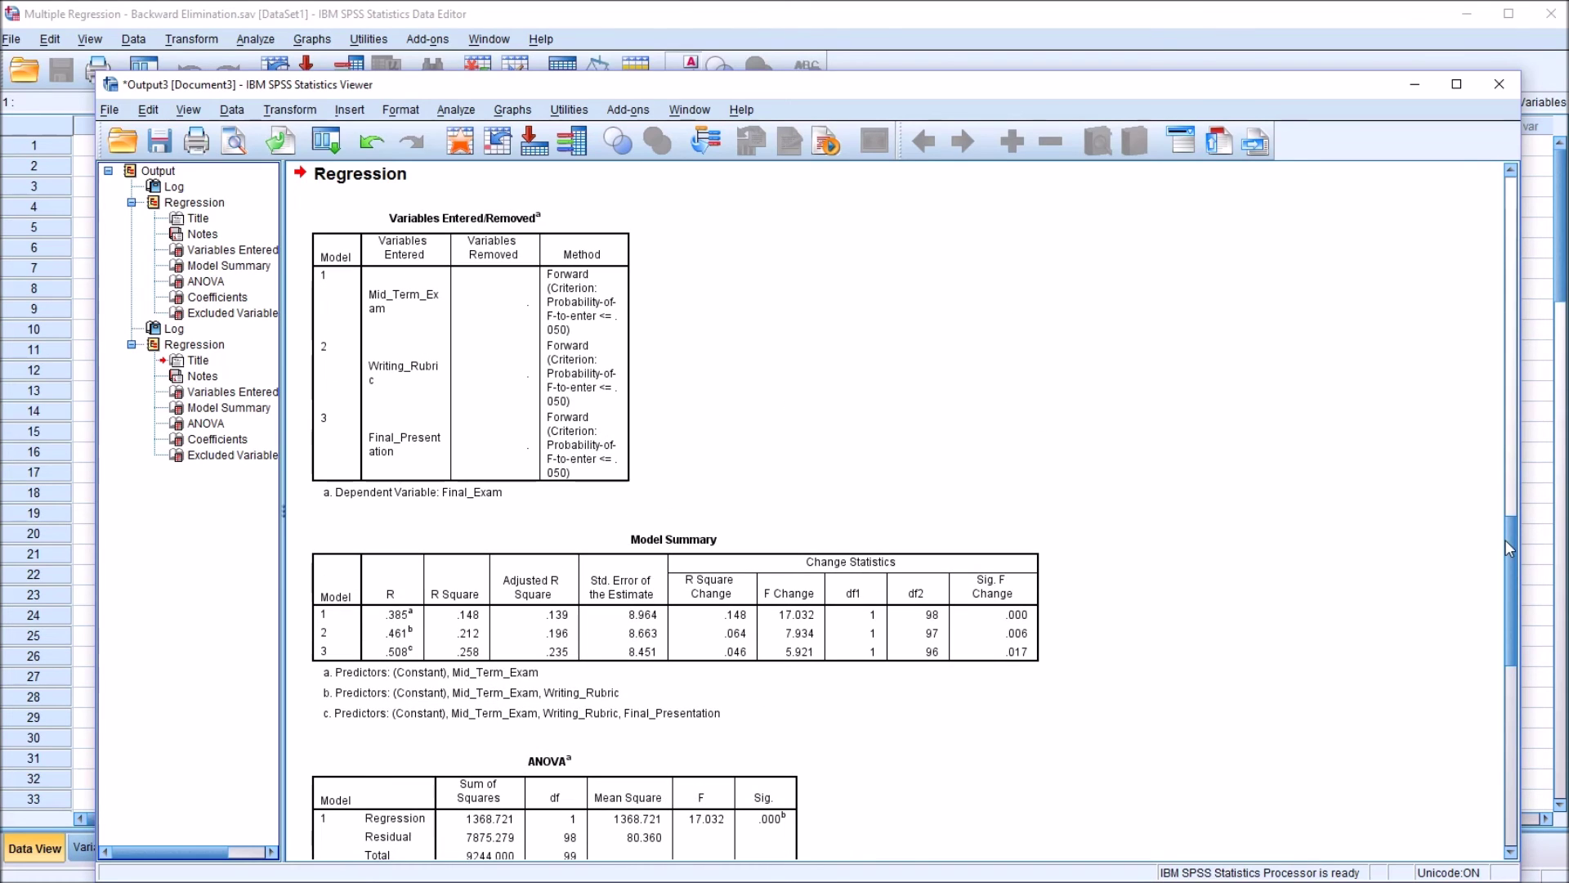
click(483, 289)
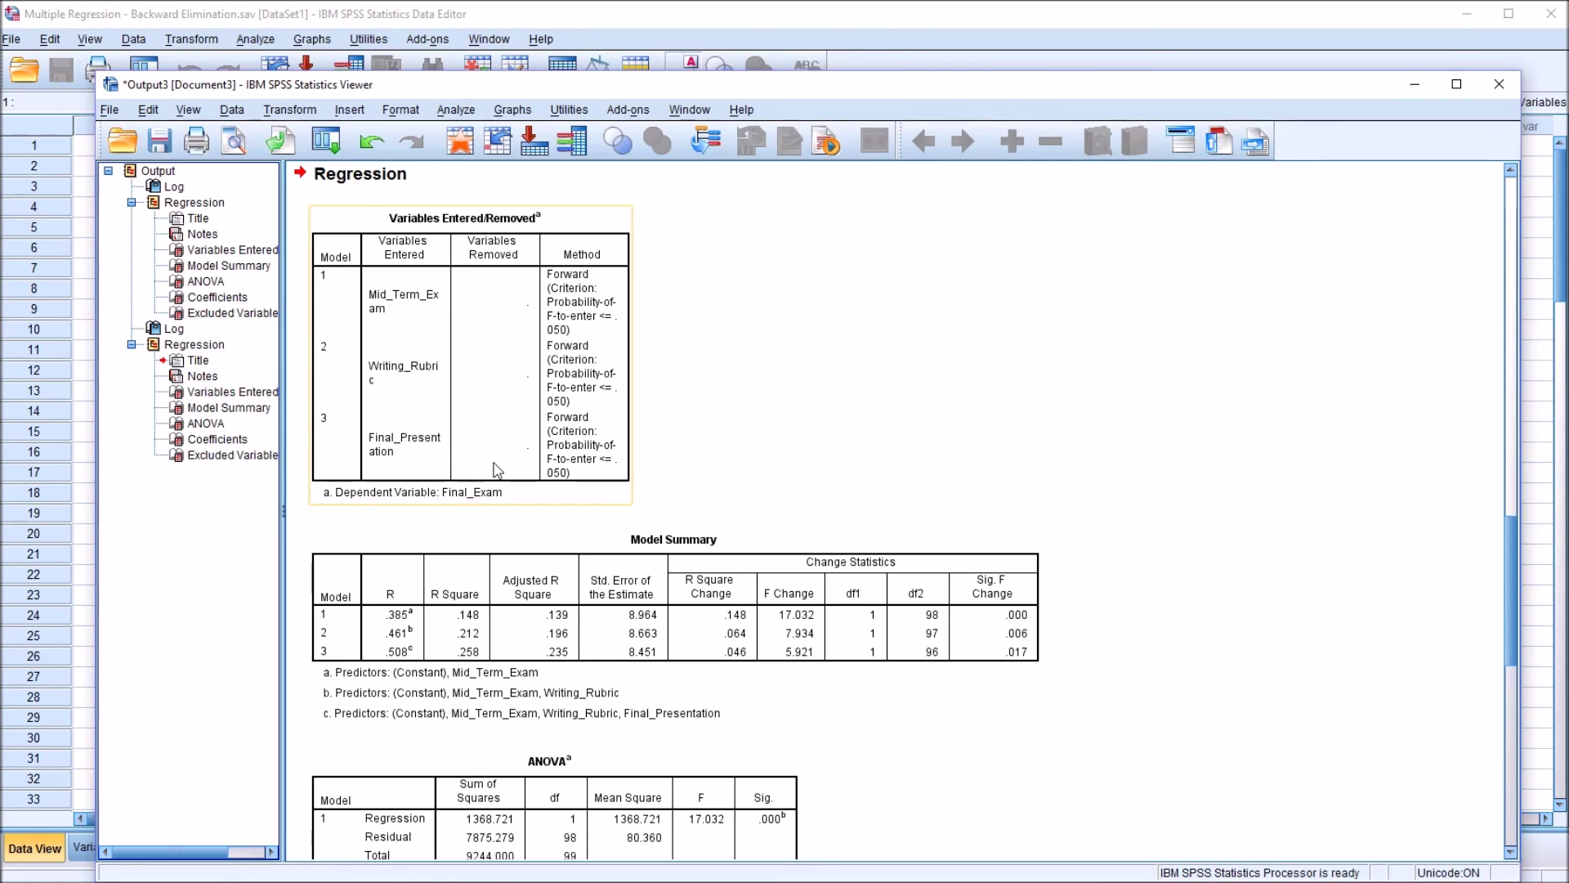
drag(1512, 572, 1512, 639)
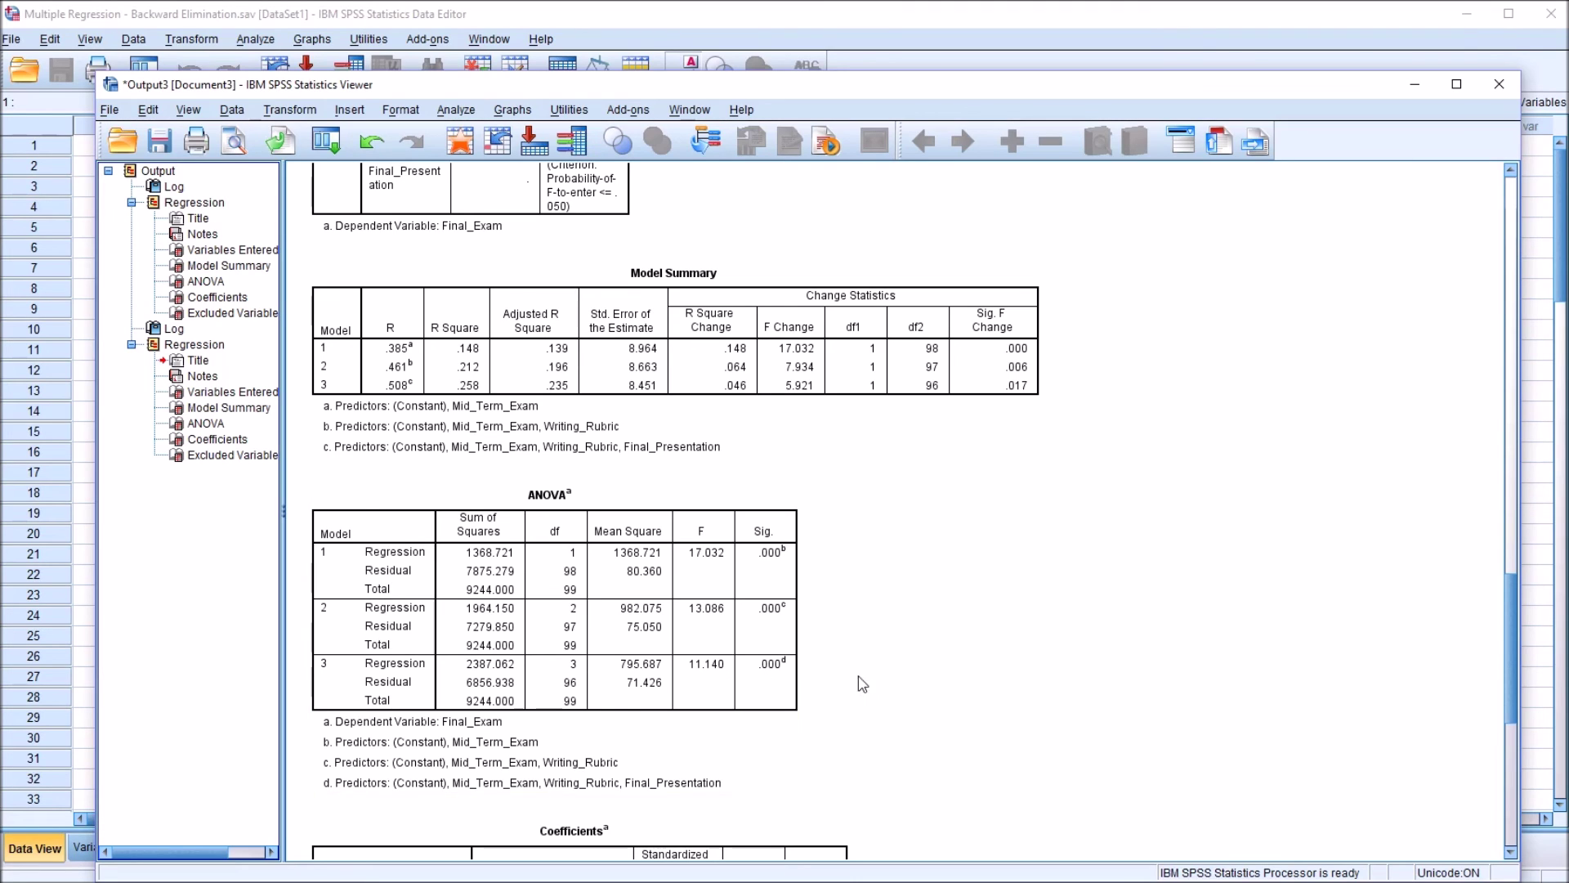
drag(1509, 621, 1509, 742)
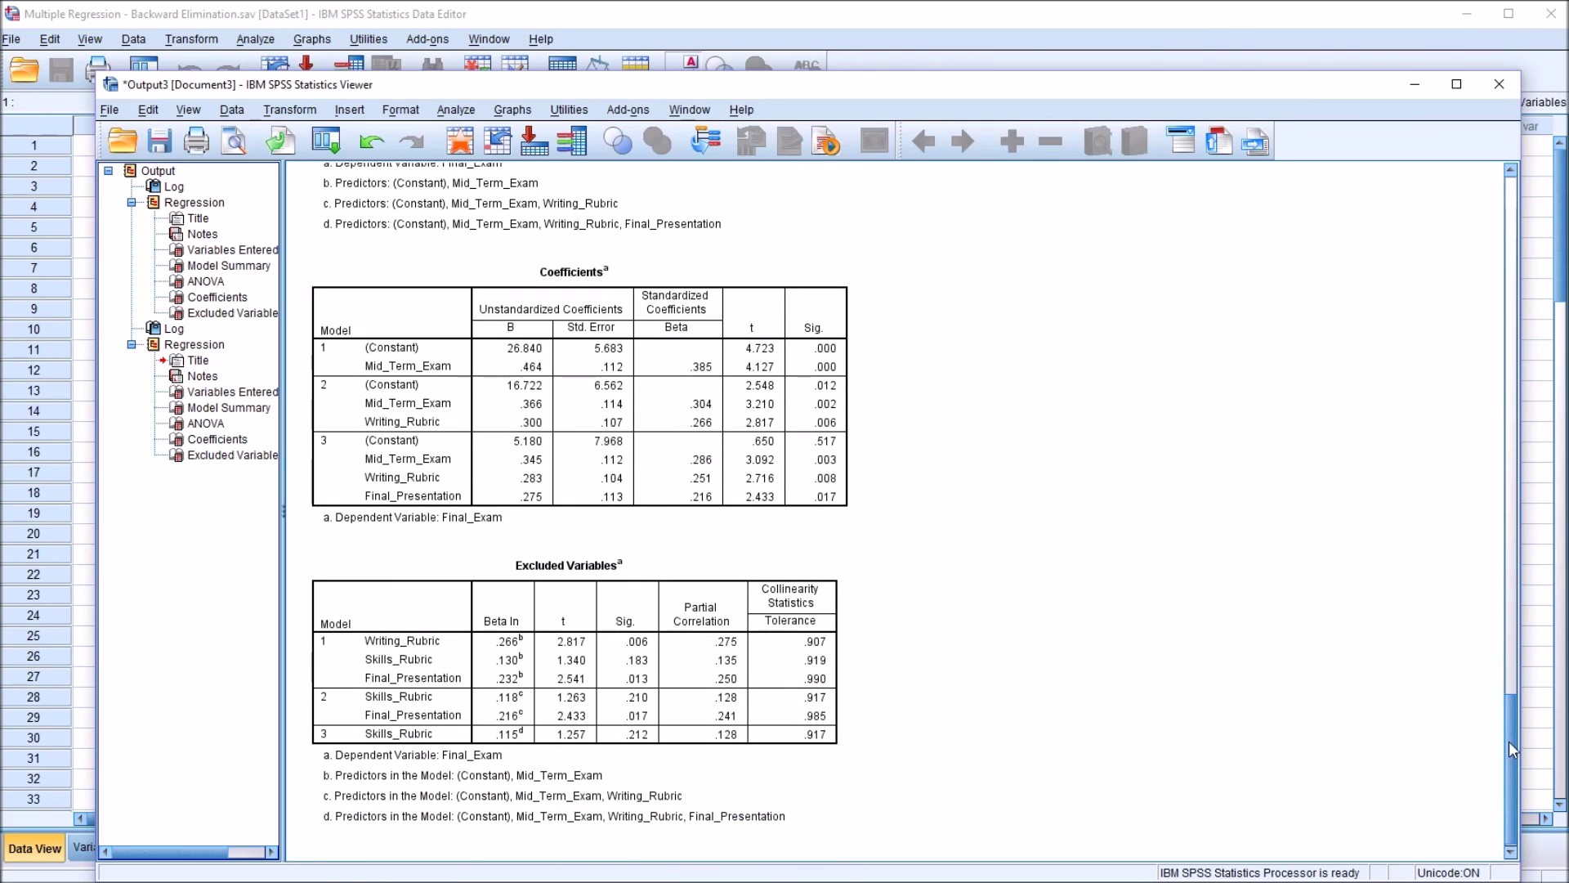
click(828, 500)
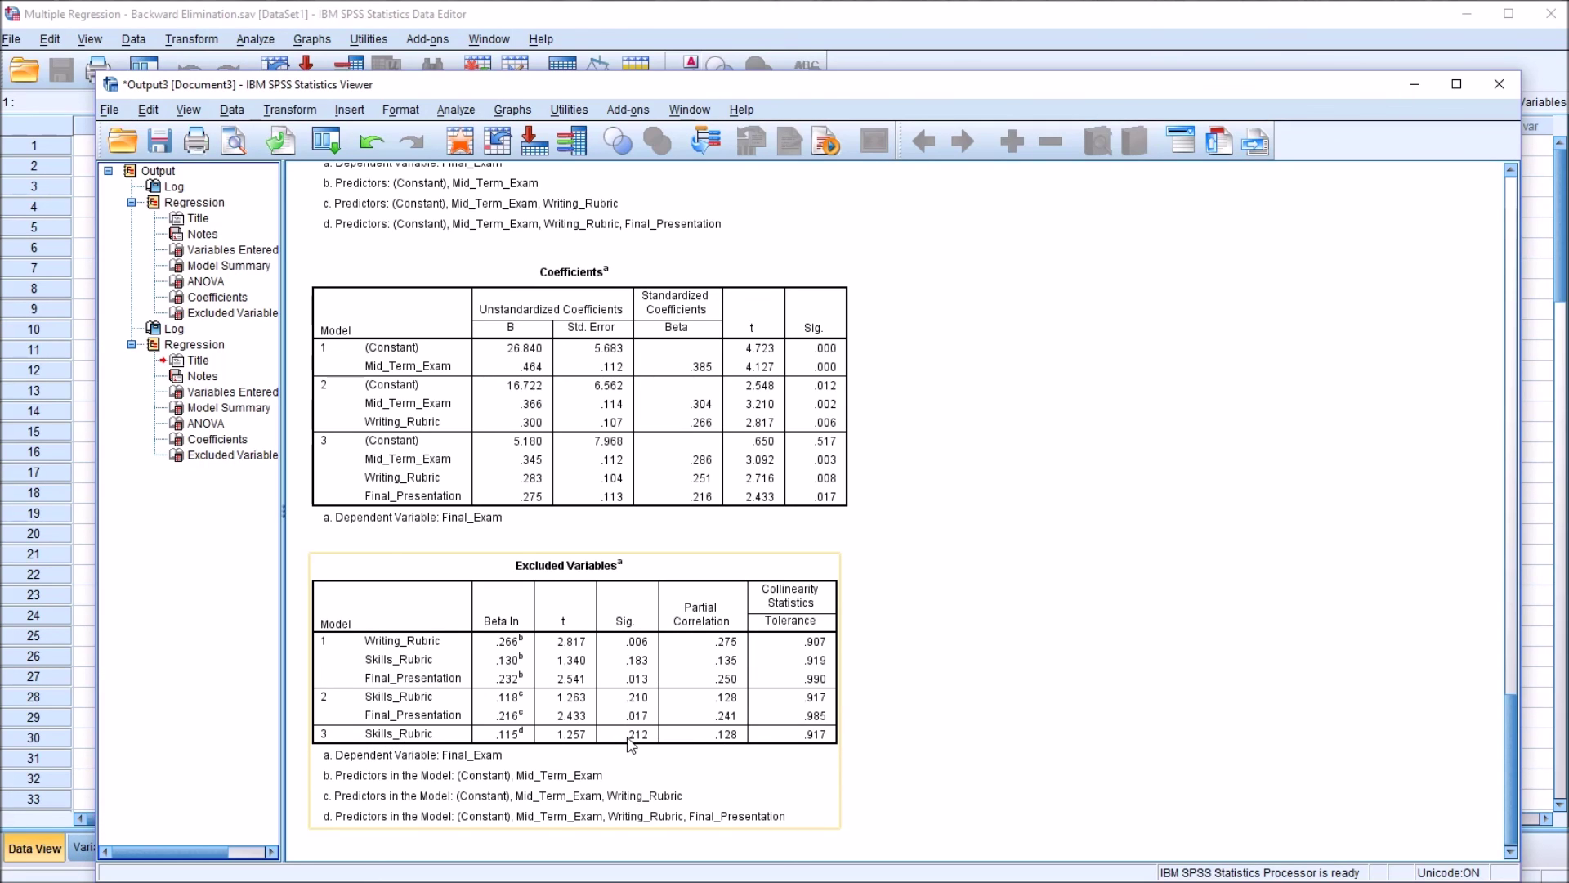
click(915, 745)
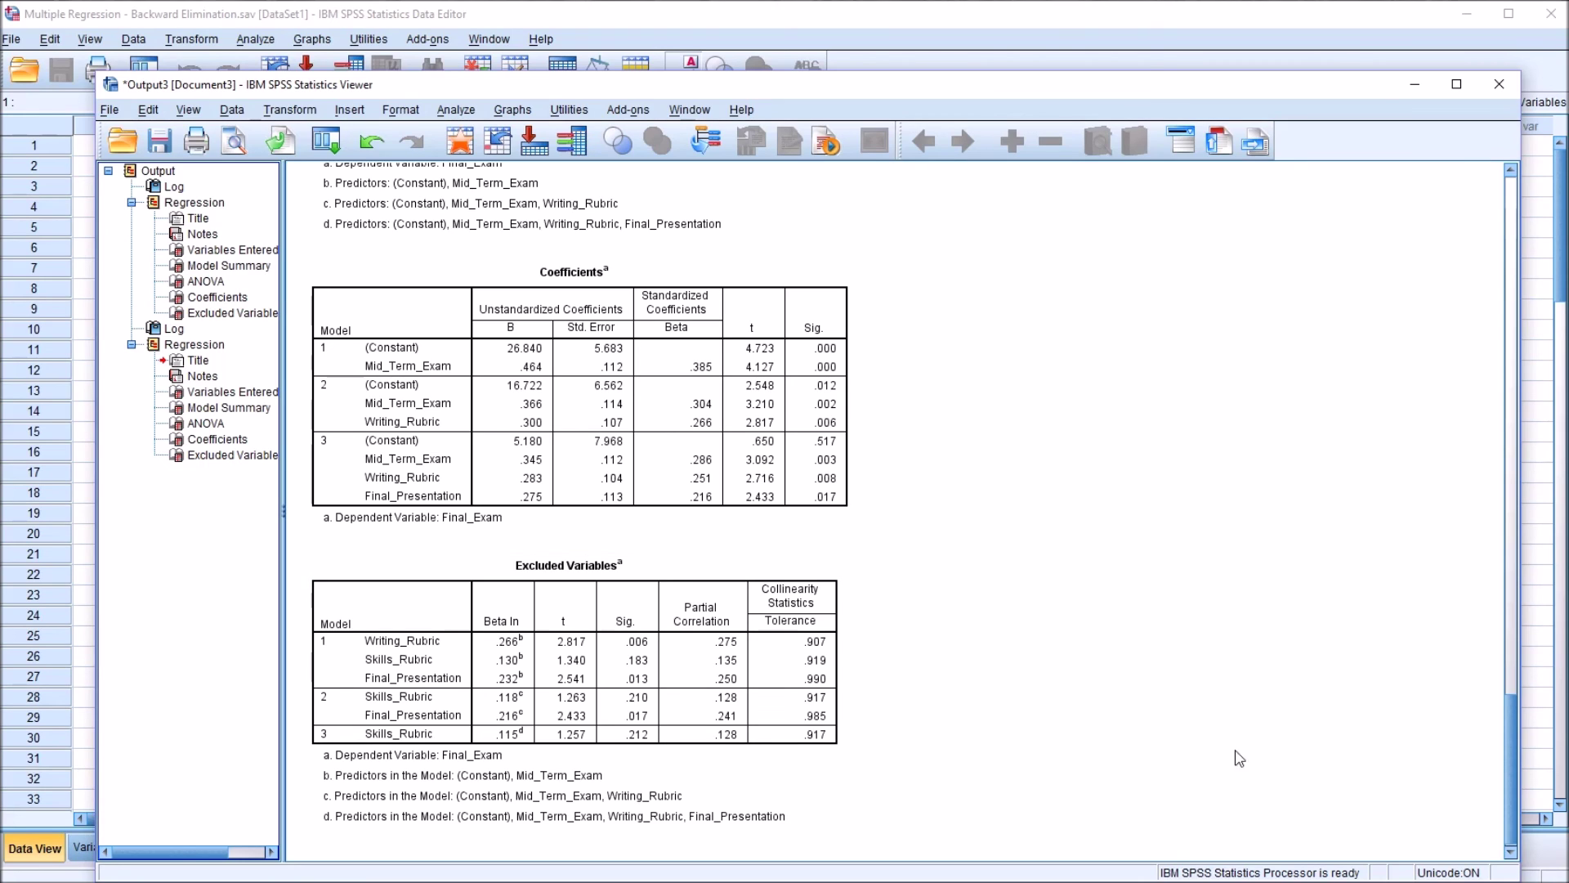